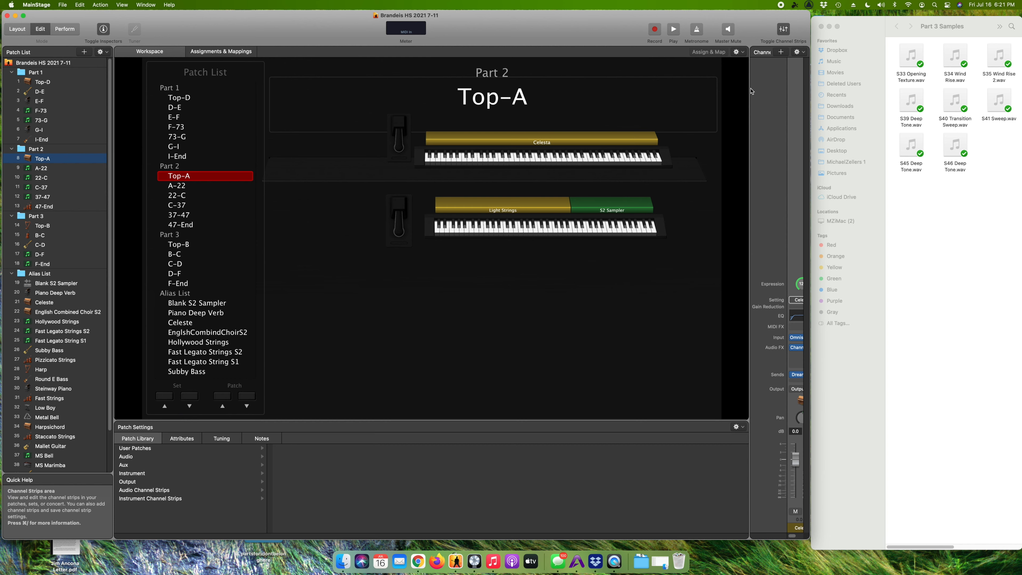
Widen the Channel Strips area to fit all strips of the Top-A patch, and look through the patch list.
{"action": "left_click_drag", "start_coordinate": [750, 88], "coordinate": [540, 112]}
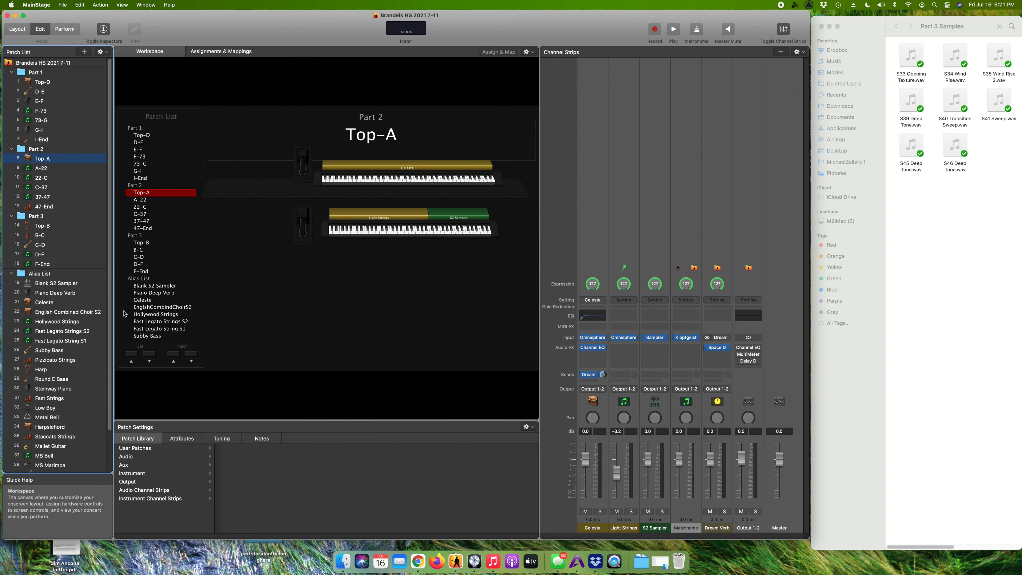
{"action": "scroll", "coordinate": [47, 383], "scroll_direction": "down", "scroll_amount": 3}
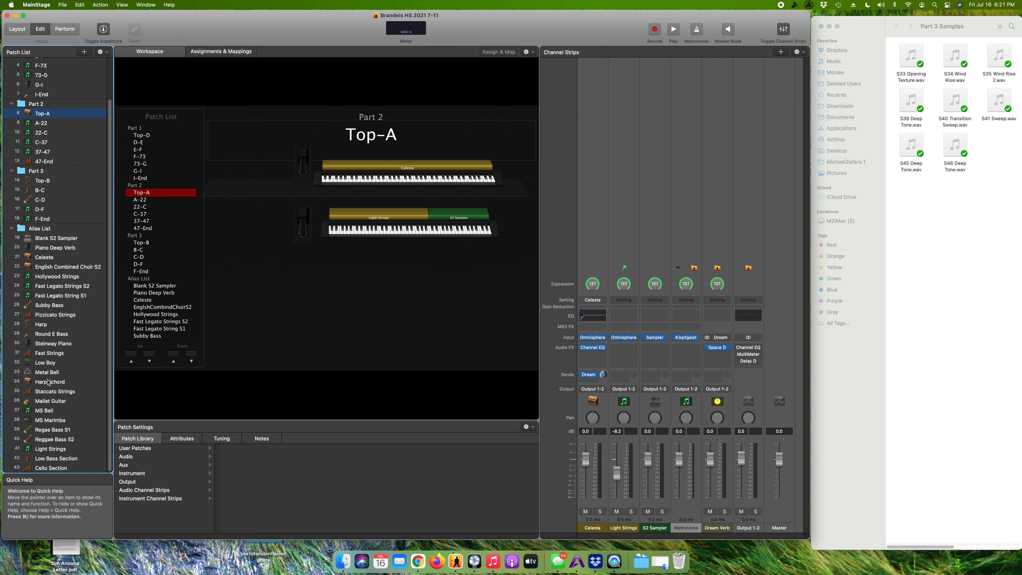
{"action": "scroll", "coordinate": [52, 374], "scroll_direction": "up", "scroll_amount": 3}
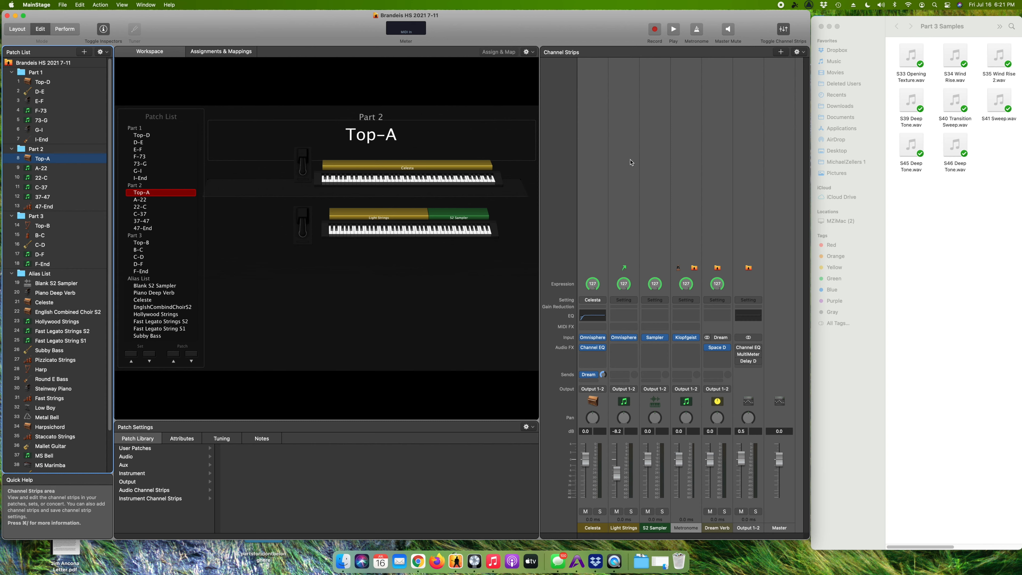
Open the Omnisphere instrument on the Light Strings channel strip to view its sound, dismiss the notice and close the instrument.
{"action": "mouse_move", "coordinate": [633, 340]}
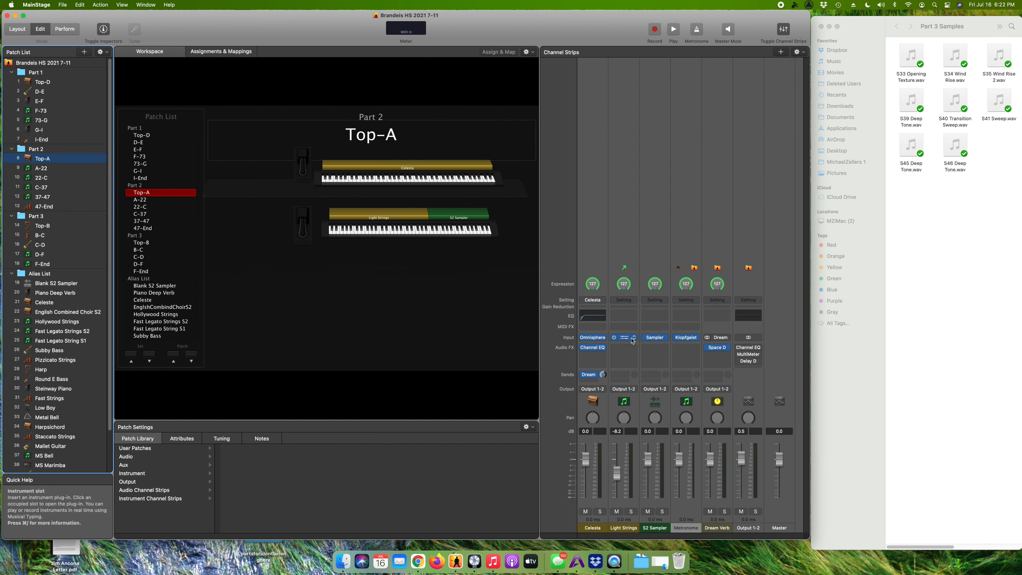
{"action": "left_click", "coordinate": [629, 342]}
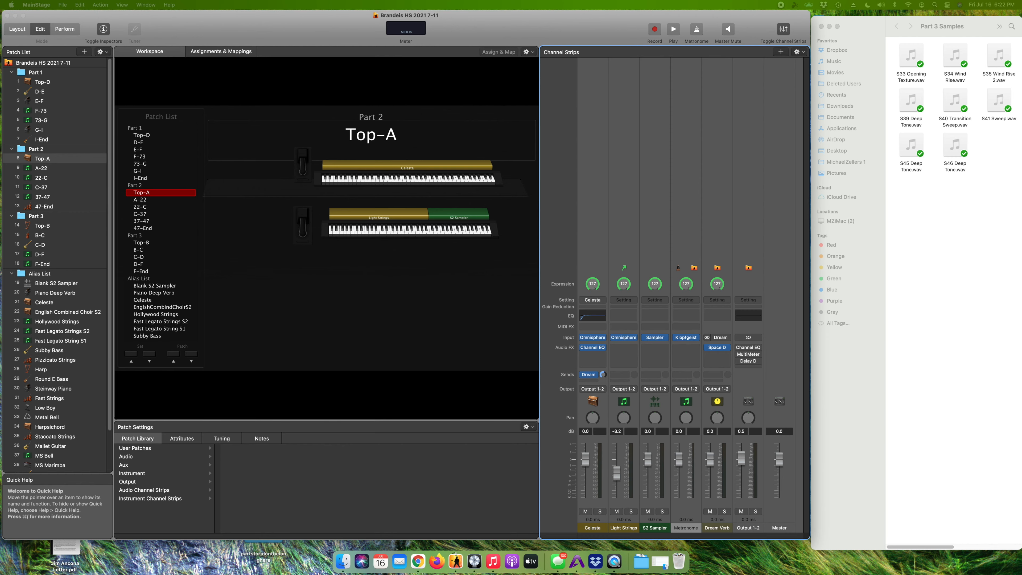
{"action": "left_click_drag", "start_coordinate": [0, 137], "coordinate": [302, 80]}
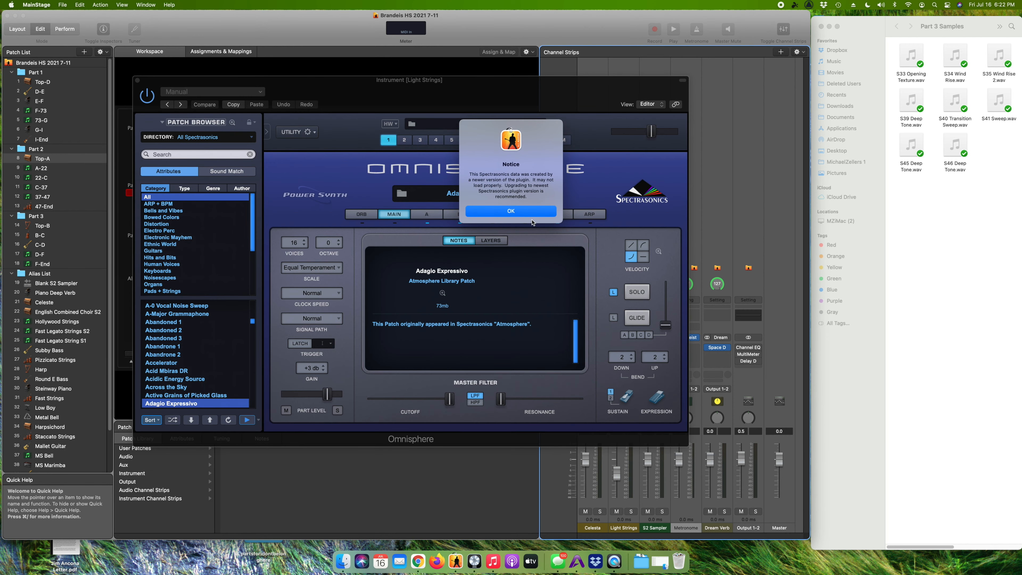
{"action": "left_click", "coordinate": [536, 217]}
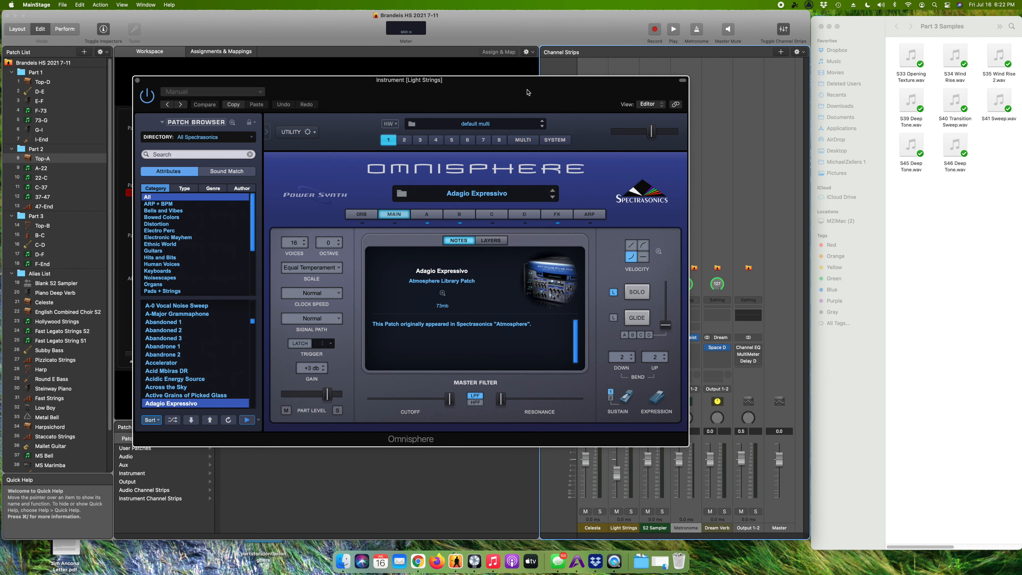
{"action": "left_click_drag", "start_coordinate": [525, 91], "coordinate": [553, 102]}
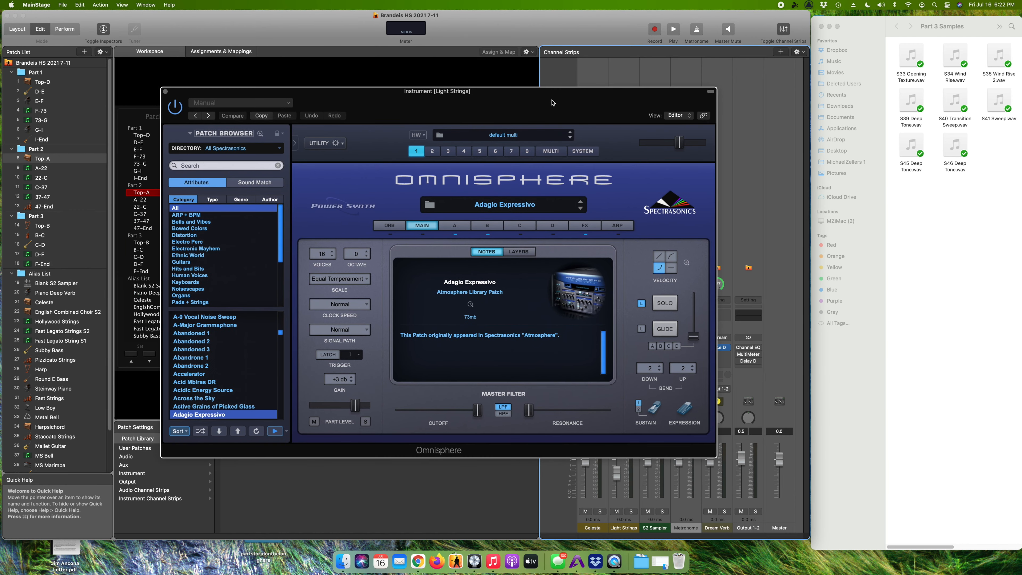
{"action": "left_click", "coordinate": [165, 93]}
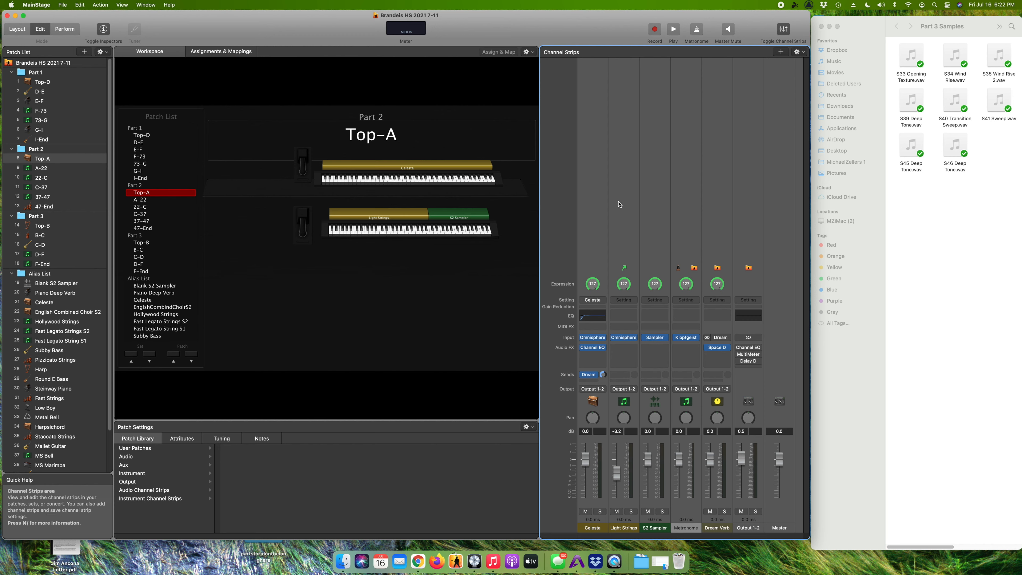
Show the Light Strings strip's MIDI input settings, and view the Blank S2 Sampler alias patch before returning to Top-A.
{"action": "left_click", "coordinate": [631, 141]}
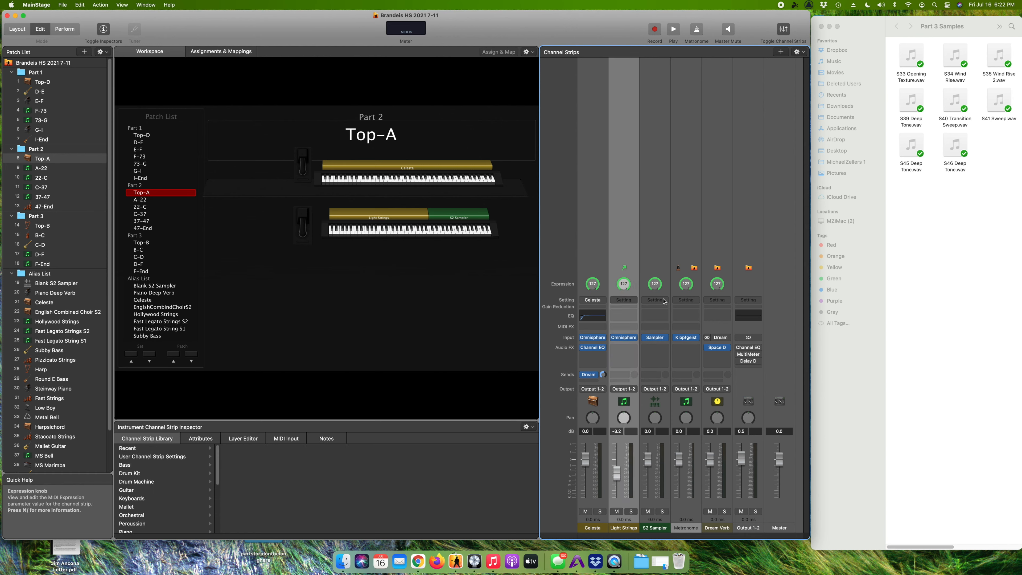
{"action": "left_click", "coordinate": [293, 443]}
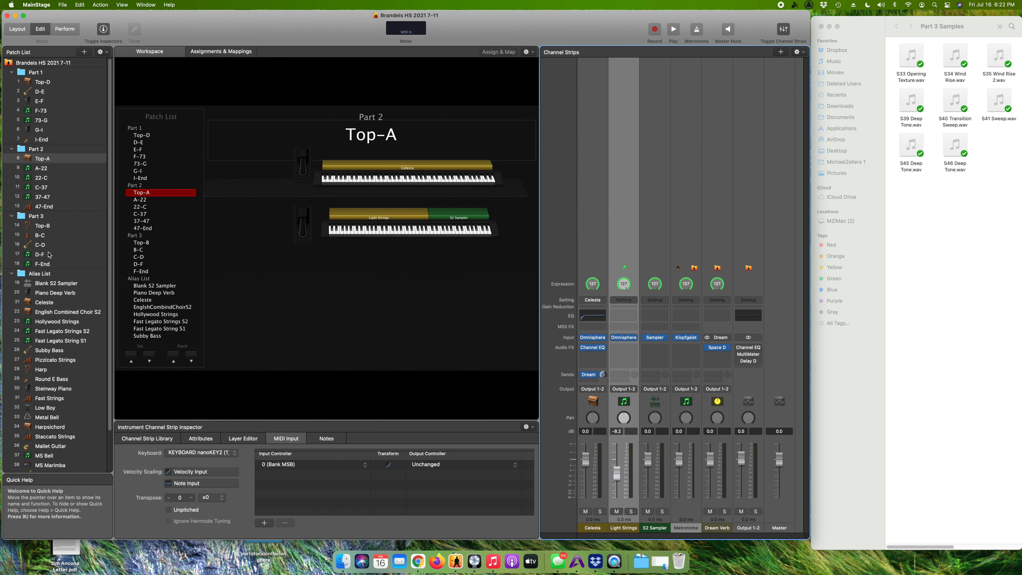
{"action": "left_click", "coordinate": [77, 285]}
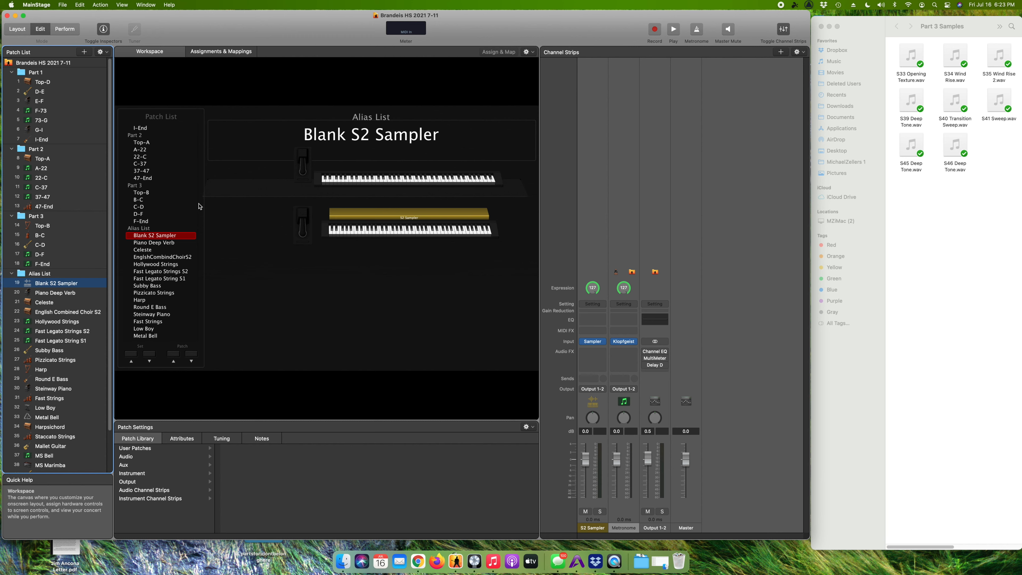
{"action": "left_click", "coordinate": [59, 160]}
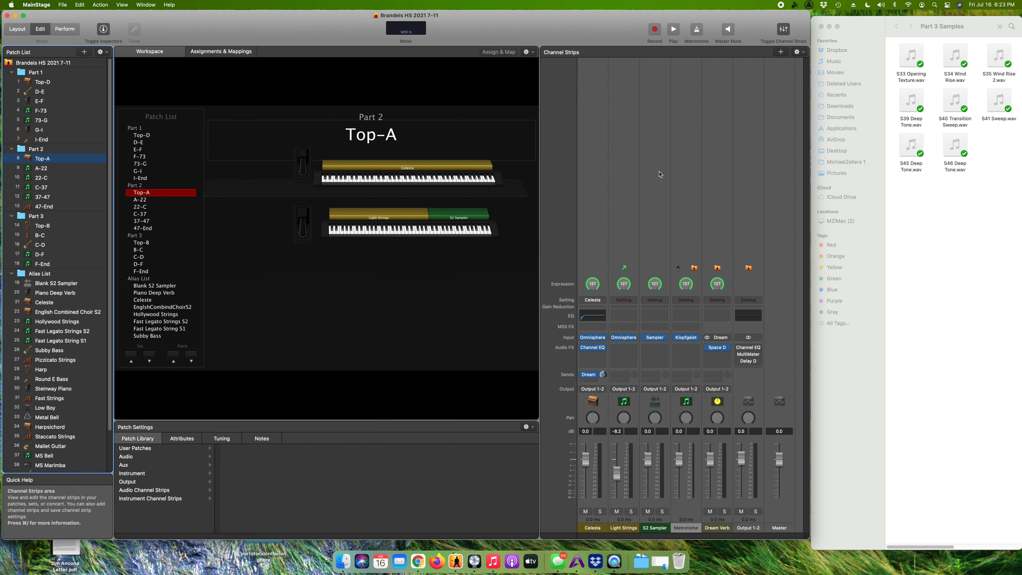
Open the Sampler instrument on the S2 Sampler channel strip of Top-A and show its Synth section.
{"action": "left_click", "coordinate": [652, 262]}
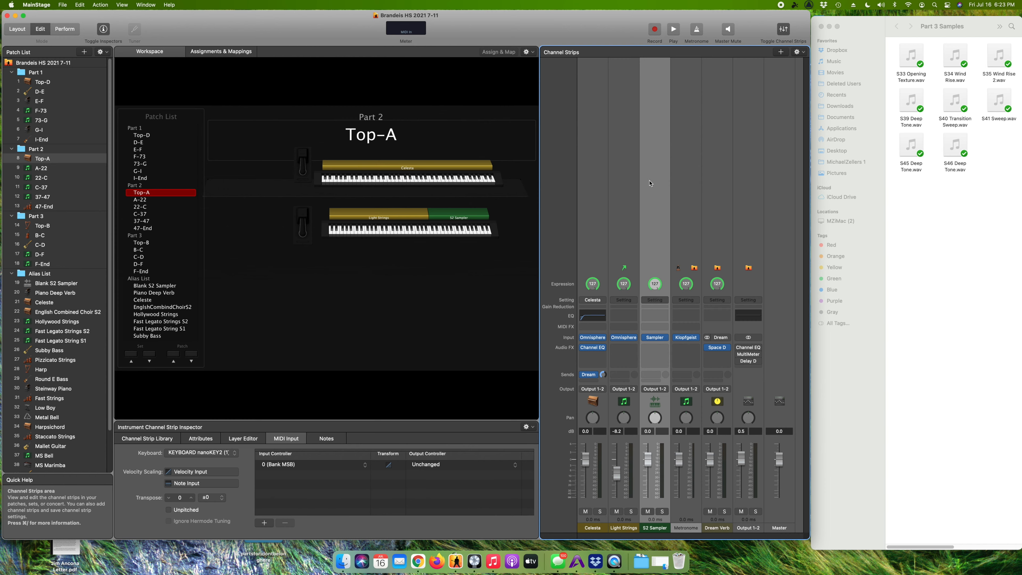
{"action": "left_click", "coordinate": [656, 338]}
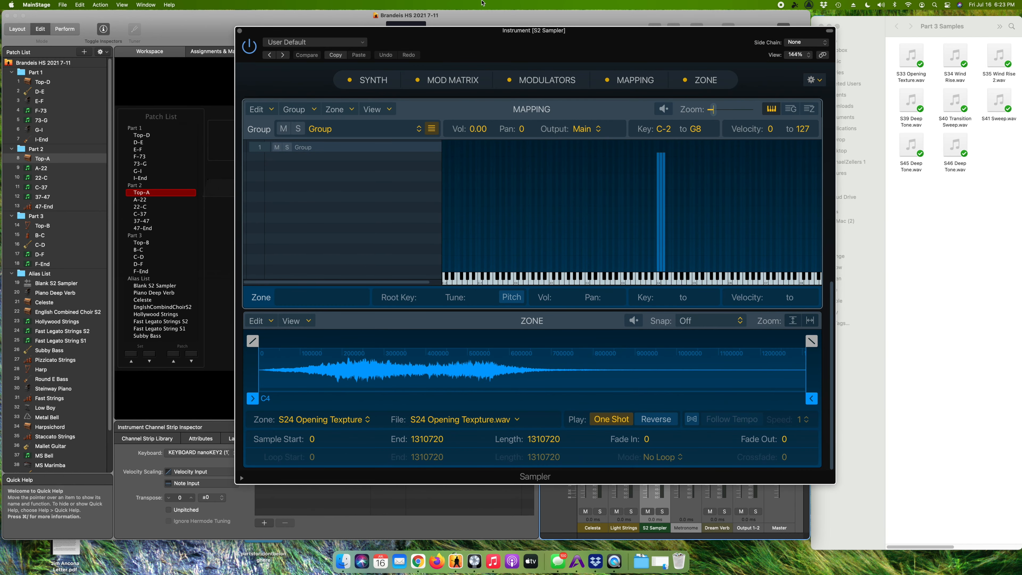
{"action": "left_click_drag", "start_coordinate": [575, 45], "coordinate": [553, 25]}
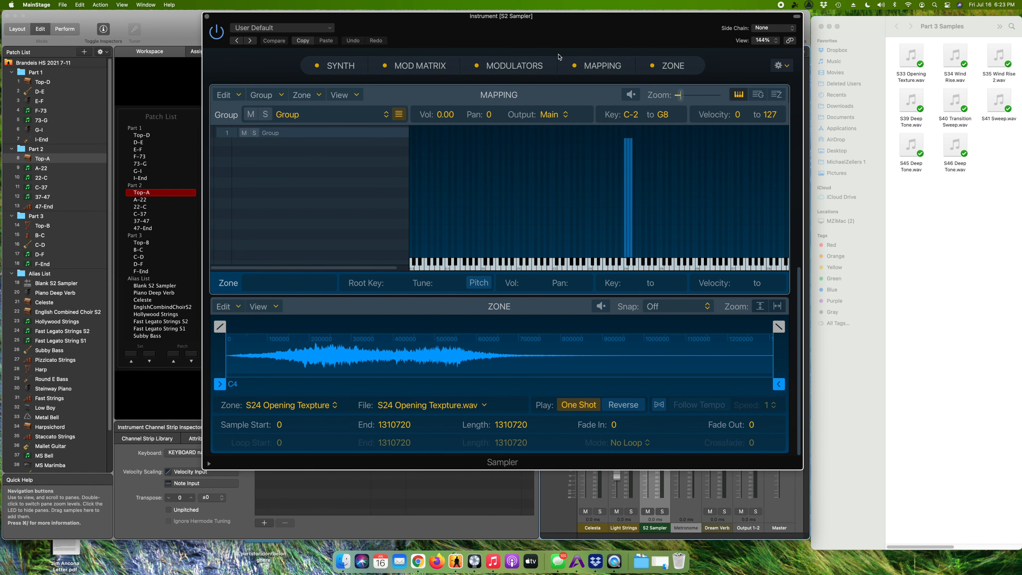
{"action": "left_click", "coordinate": [345, 69]}
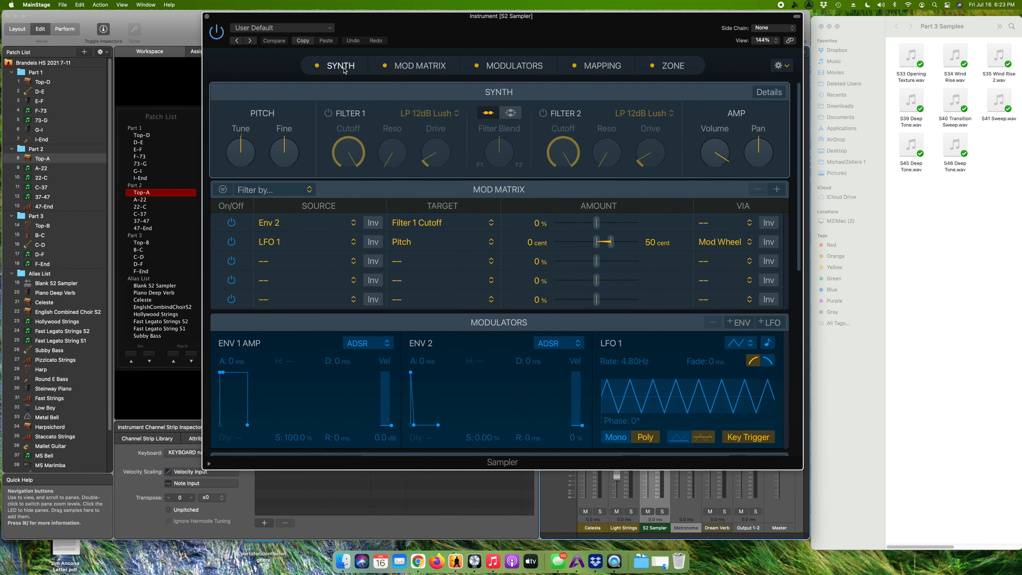
Try out the release time of the ENV 1 AMP envelope, returning it to 0 ms, and reposition the Sampler window.
{"action": "left_click_drag", "start_coordinate": [435, 28], "coordinate": [433, 28]}
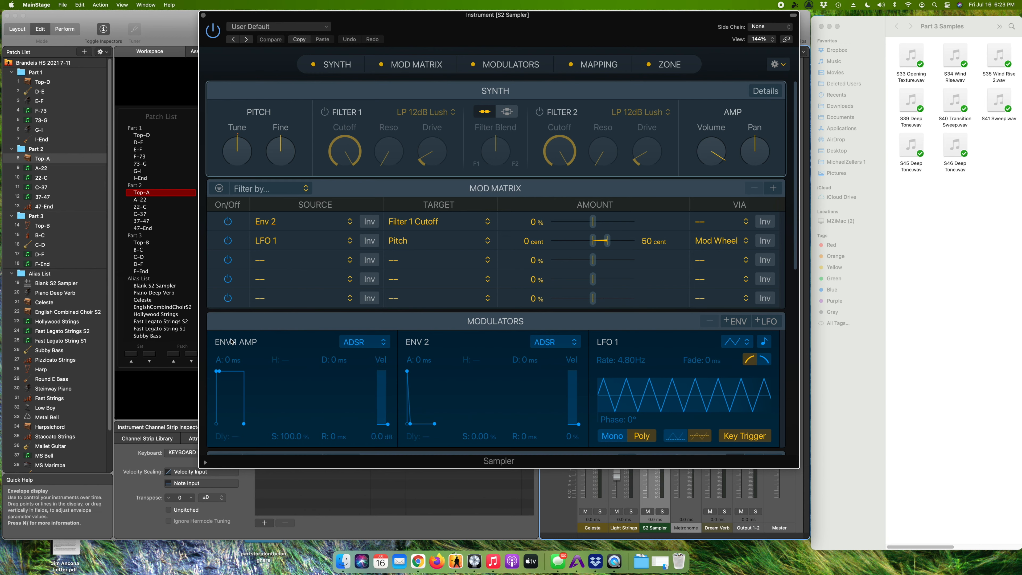
{"action": "mouse_move", "coordinate": [390, 428]}
{"action": "left_mouse_down"}
{"action": "mouse_move", "coordinate": [387, 370]}
{"action": "mouse_move", "coordinate": [385, 427]}
{"action": "left_mouse_up"}
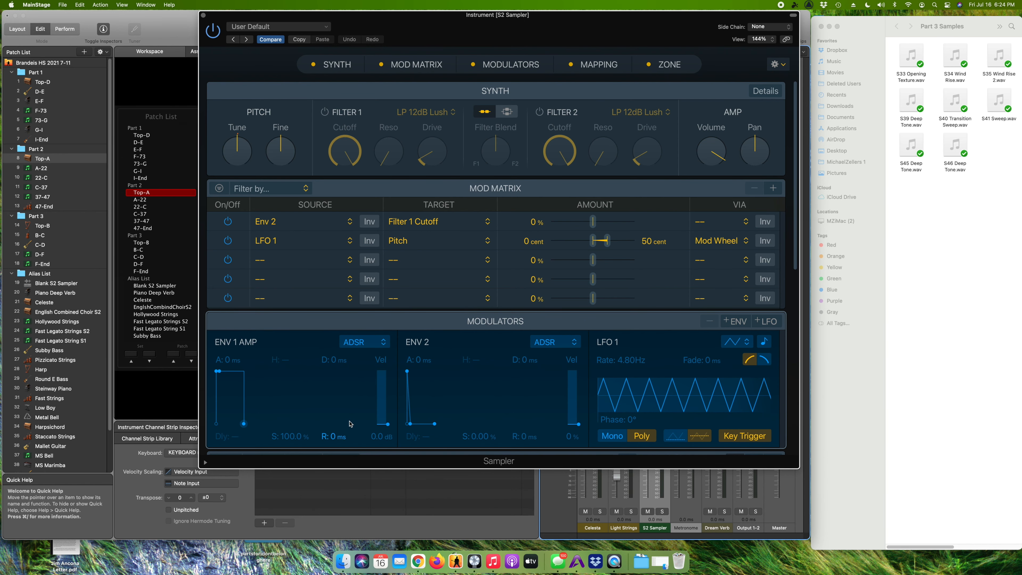
{"action": "mouse_move", "coordinate": [609, 22]}
{"action": "left_mouse_down"}
{"action": "mouse_move", "coordinate": [586, 26]}
{"action": "mouse_move", "coordinate": [616, 19]}
{"action": "left_mouse_up"}
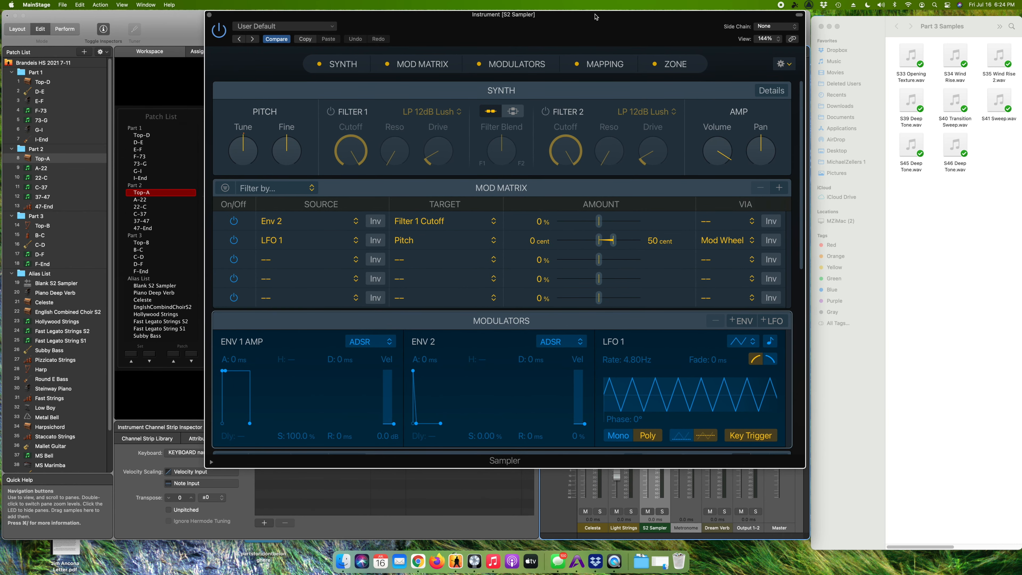
{"action": "left_click_drag", "start_coordinate": [577, 27], "coordinate": [583, 21]}
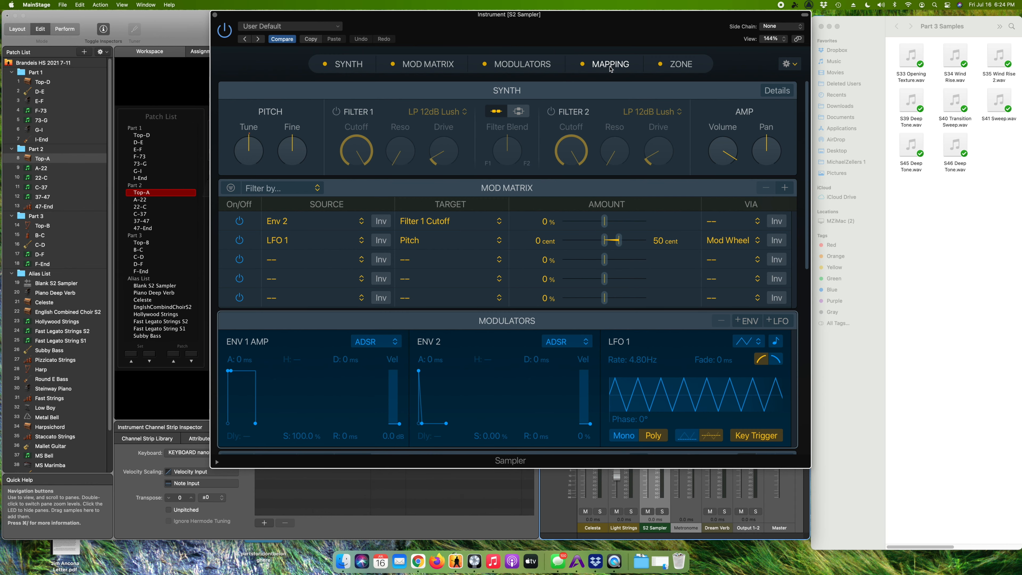
{"action": "left_click_drag", "start_coordinate": [626, 32], "coordinate": [619, 31]}
{"action": "left_click_drag", "start_coordinate": [607, 40], "coordinate": [613, 37]}
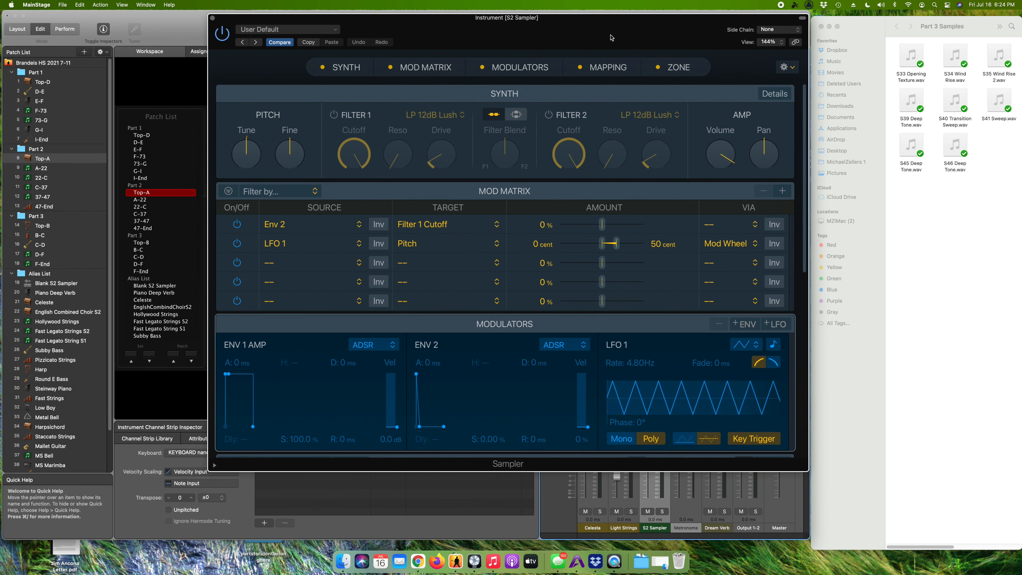
Show the Sampler's Mapping section and magnify the keyboard around C4 to view the mapped sample zones.
{"action": "left_click", "coordinate": [611, 76]}
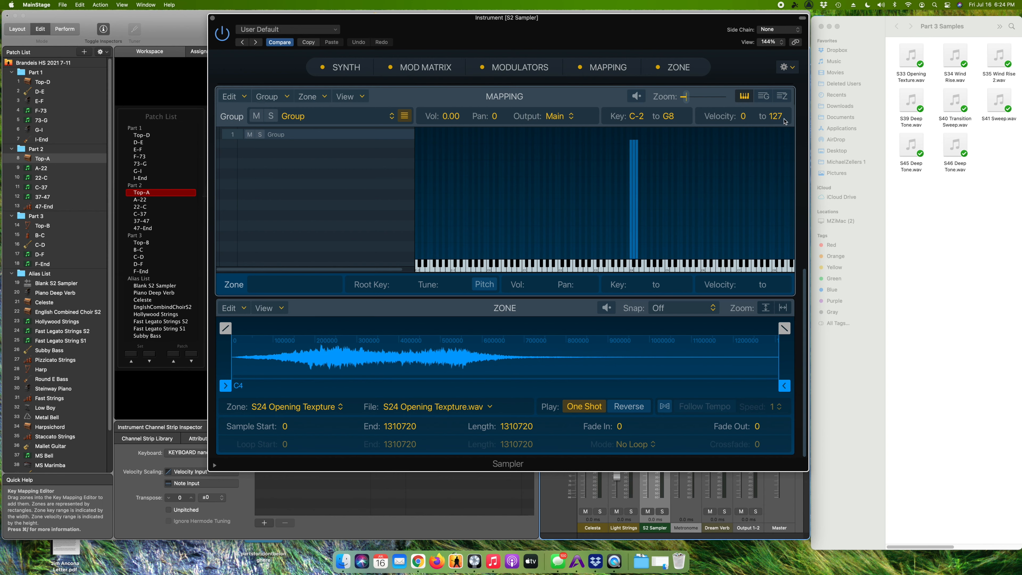
{"action": "left_click_drag", "start_coordinate": [686, 101], "coordinate": [724, 103]}
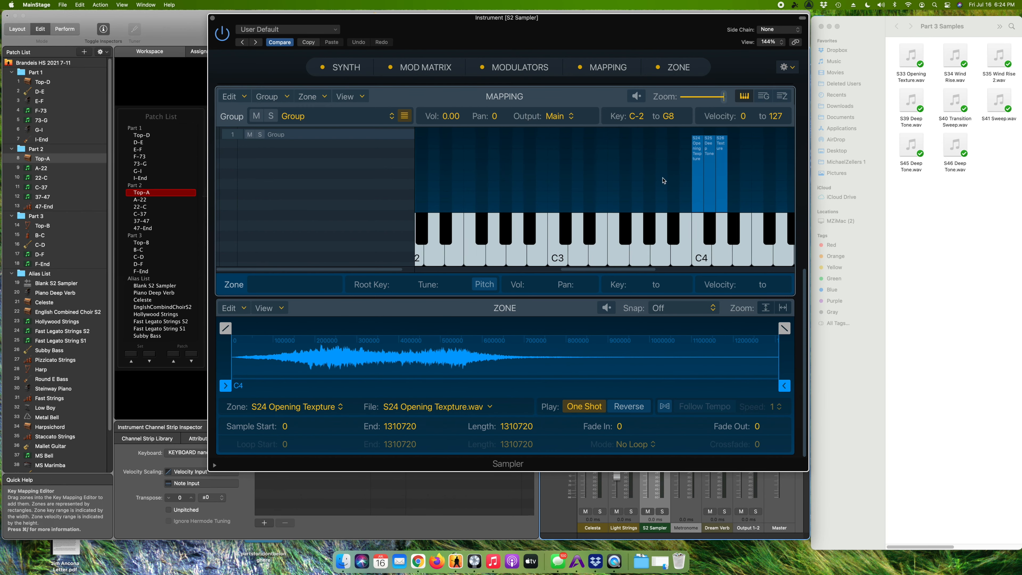
{"action": "left_click_drag", "start_coordinate": [618, 268], "coordinate": [665, 266]}
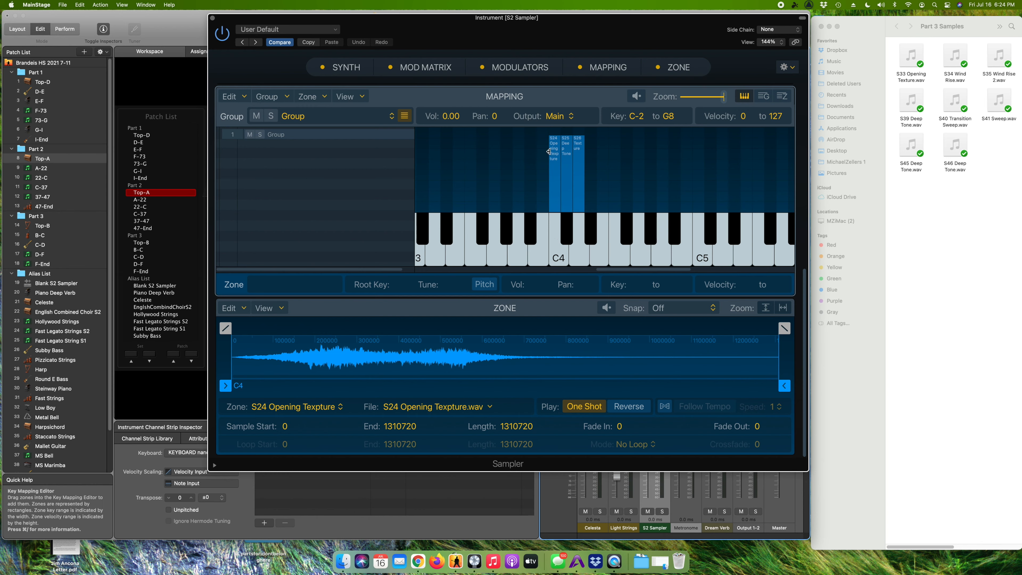
Select the three sample zones mapped from C4 to D4 together, and clear the selection.
{"action": "left_click_drag", "start_coordinate": [528, 148], "coordinate": [628, 150]}
{"action": "left_click_drag", "start_coordinate": [524, 158], "coordinate": [556, 126]}
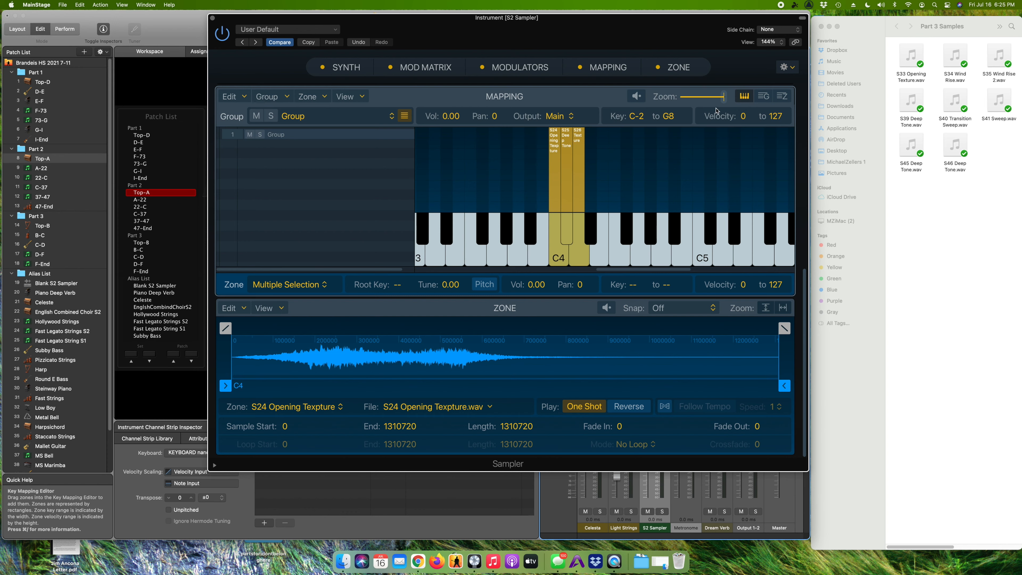
{"action": "left_click", "coordinate": [530, 186]}
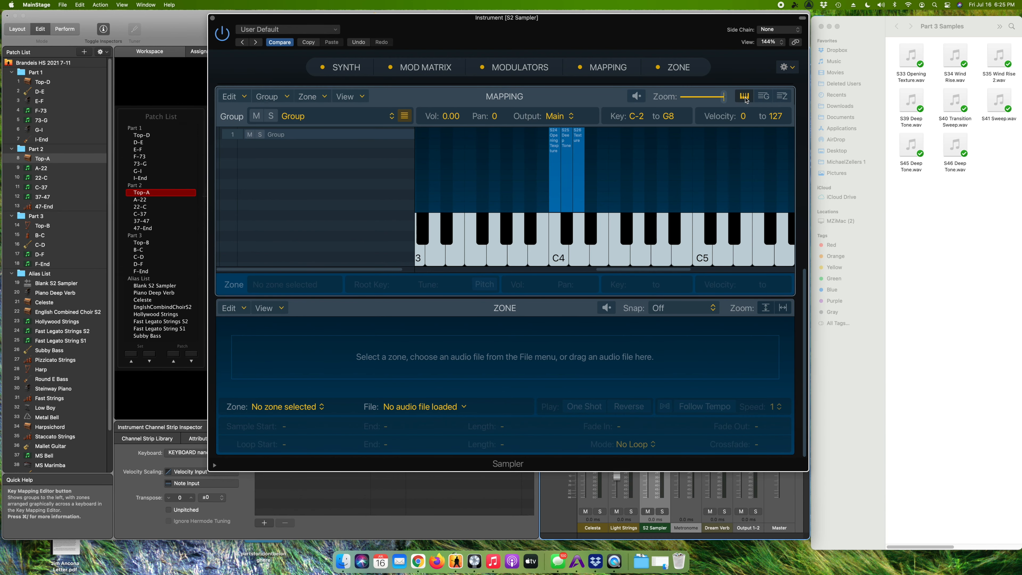
View the mapping as a group list, and switch it to the zone list with each sample's key and velocity settings.
{"action": "left_click", "coordinate": [768, 98]}
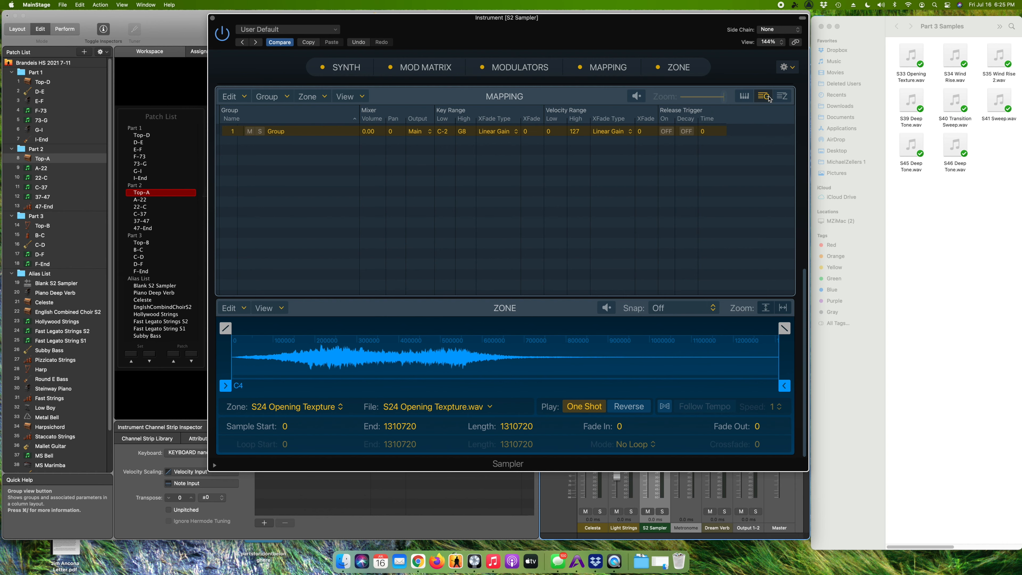
{"action": "left_click", "coordinate": [768, 101]}
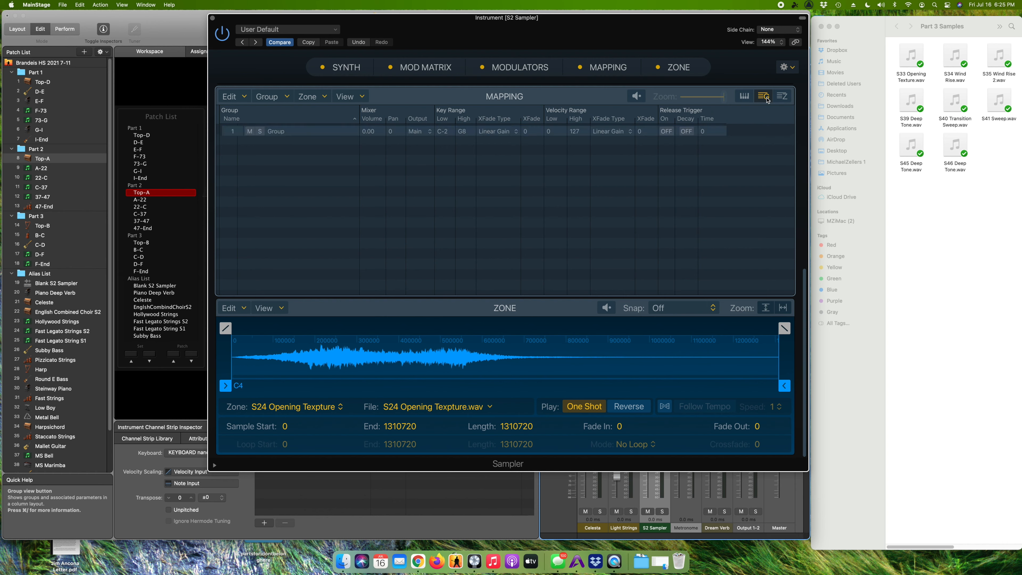
{"action": "left_click", "coordinate": [782, 97]}
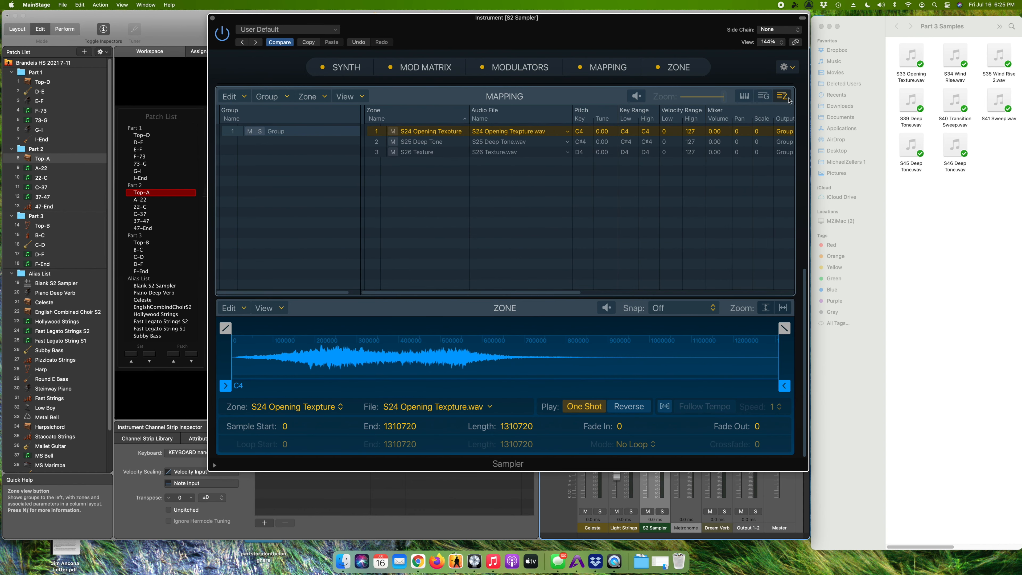
{"action": "left_click", "coordinate": [787, 101]}
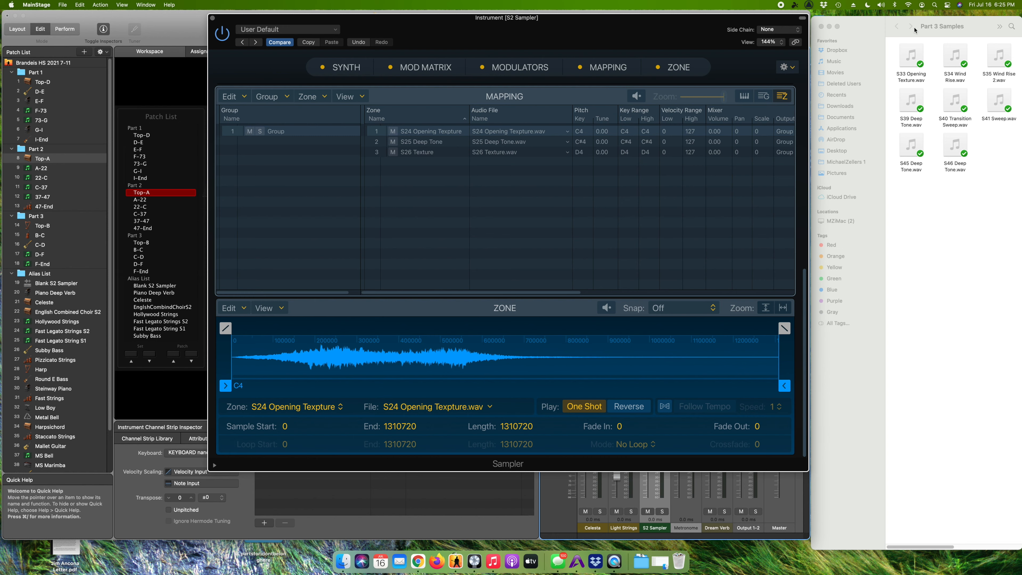
Narrow the MainStage window and reposition the Sampler so it stays visible while S46 Deep Tone.wav is selected in the Part 3 Samples folder.
{"action": "mouse_move", "coordinate": [949, 139]}
{"action": "left_click", "coordinate": [950, 141]}
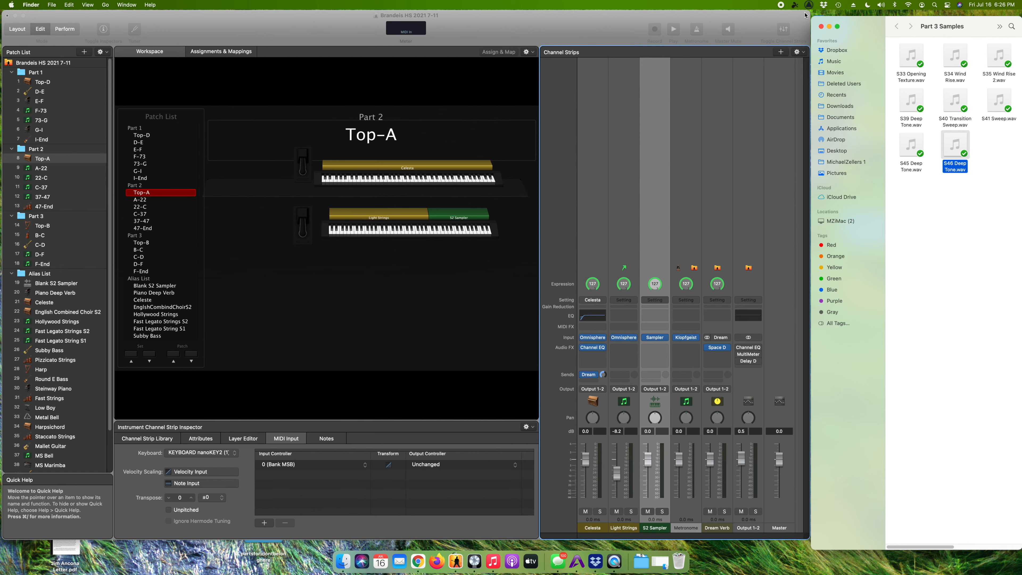
{"action": "left_click", "coordinate": [807, 14]}
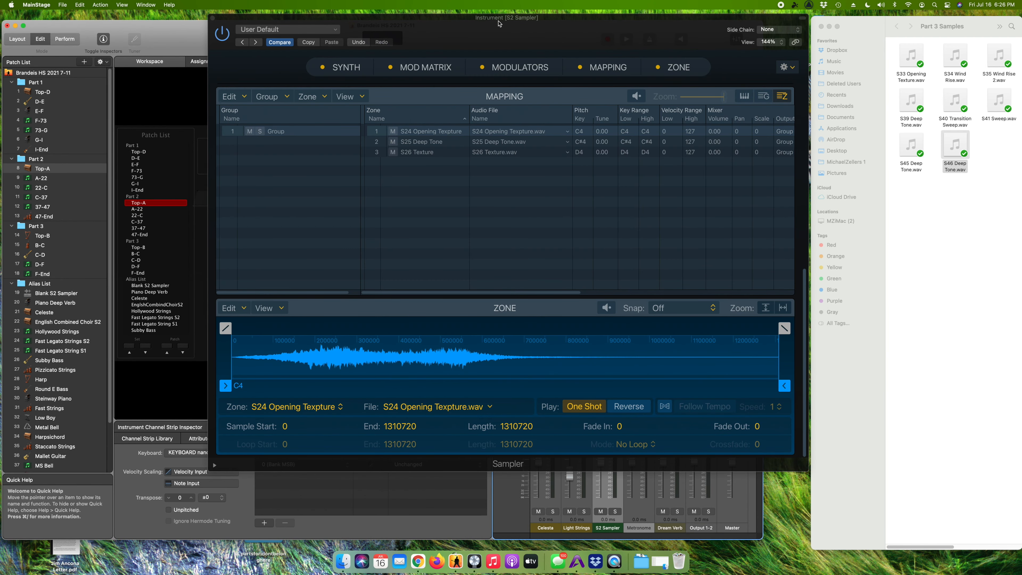
{"action": "left_click_drag", "start_coordinate": [498, 20], "coordinate": [501, 45]}
{"action": "left_click_drag", "start_coordinate": [762, 21], "coordinate": [486, 22]}
{"action": "left_click_drag", "start_coordinate": [558, 45], "coordinate": [556, 17]}
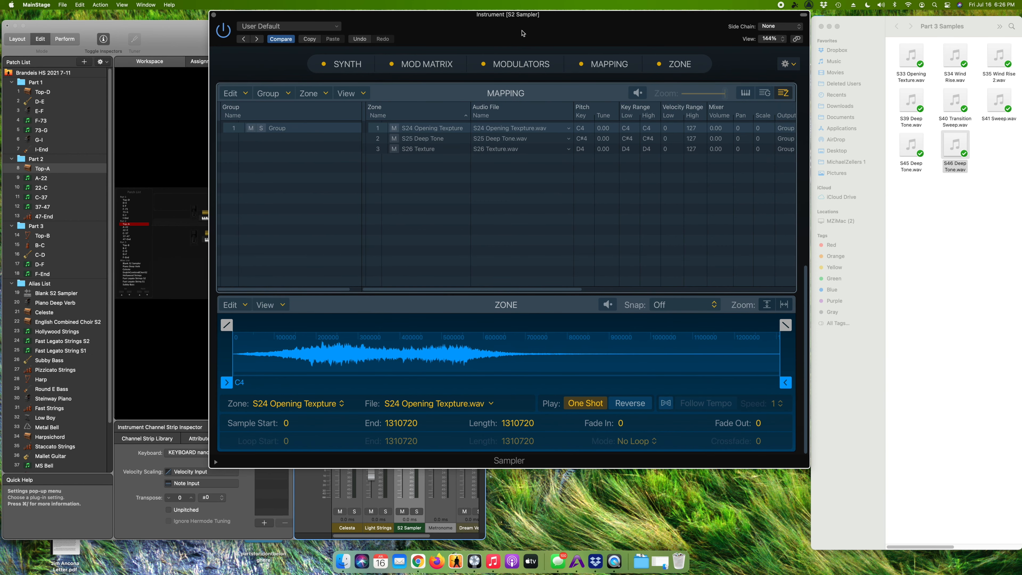
{"action": "left_click", "coordinate": [949, 145]}
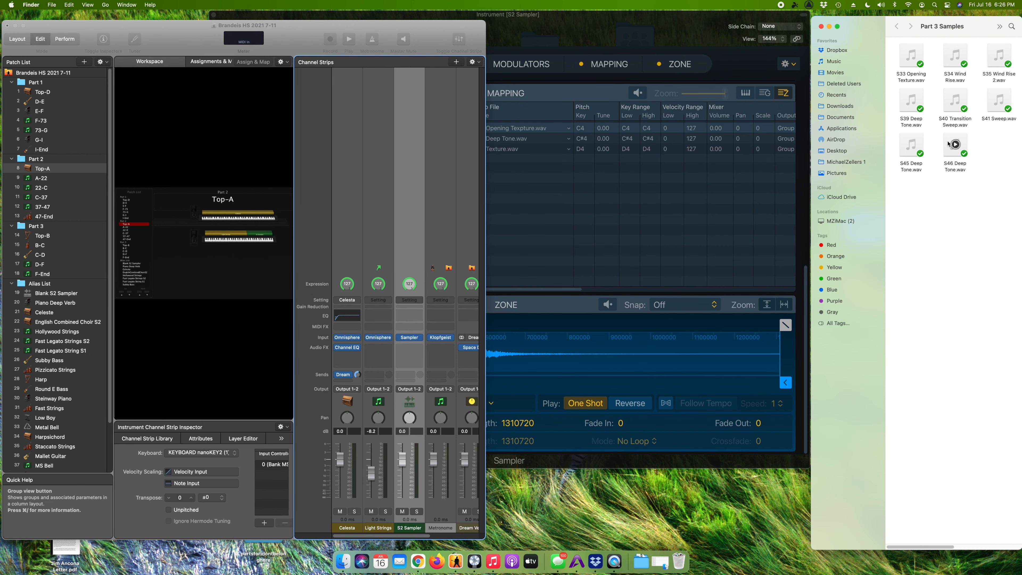
Add S46 Deep Tone.wav from the Part 3 Samples folder to the Sampler's zone list, bringing its playback settings into view.
{"action": "left_click", "coordinate": [949, 145]}
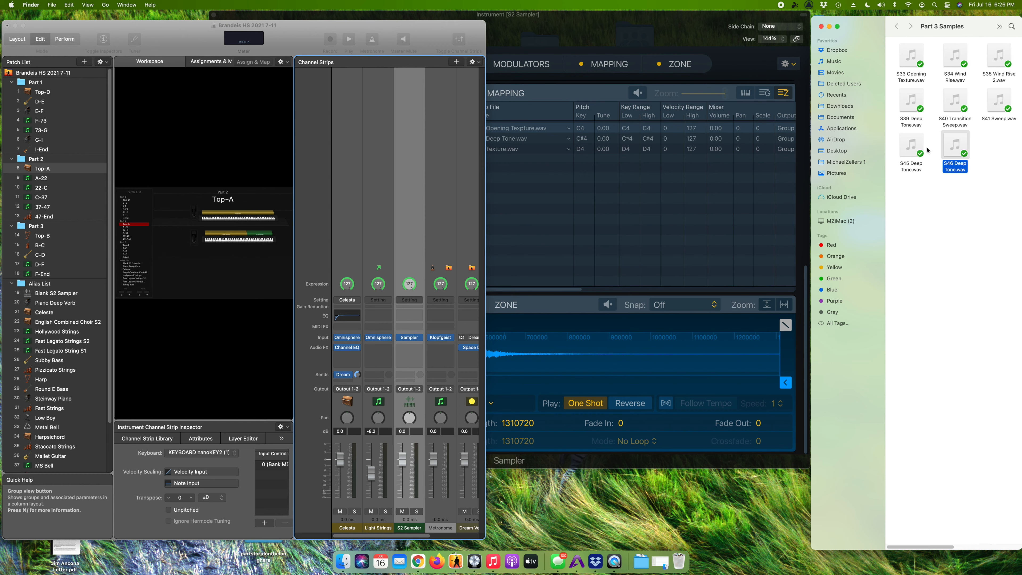
{"action": "left_click_drag", "start_coordinate": [954, 144], "coordinate": [664, 183]}
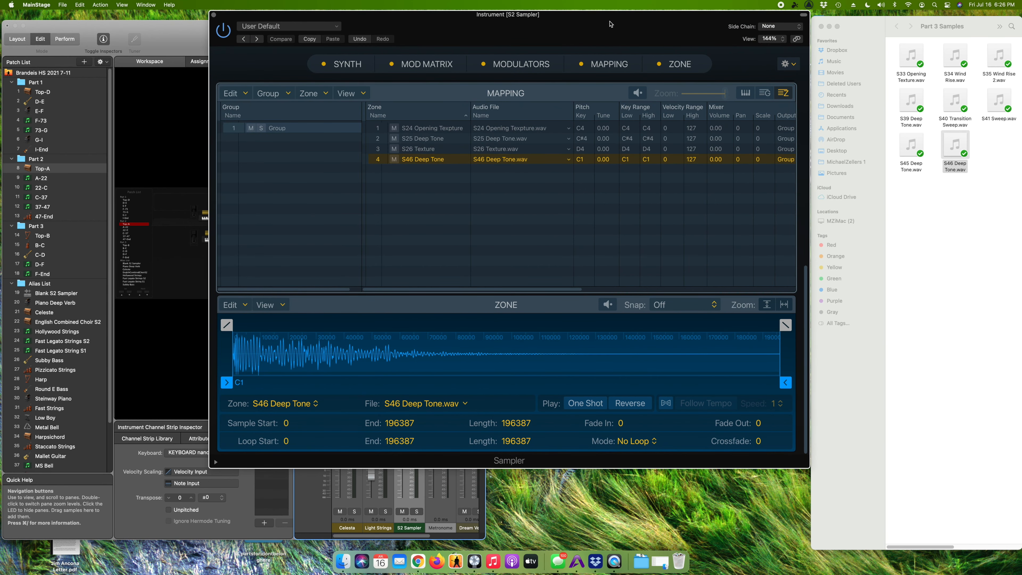
{"action": "mouse_move", "coordinate": [618, 13]}
{"action": "left_mouse_down"}
{"action": "mouse_move", "coordinate": [522, 13]}
{"action": "mouse_move", "coordinate": [612, 12]}
{"action": "left_mouse_up"}
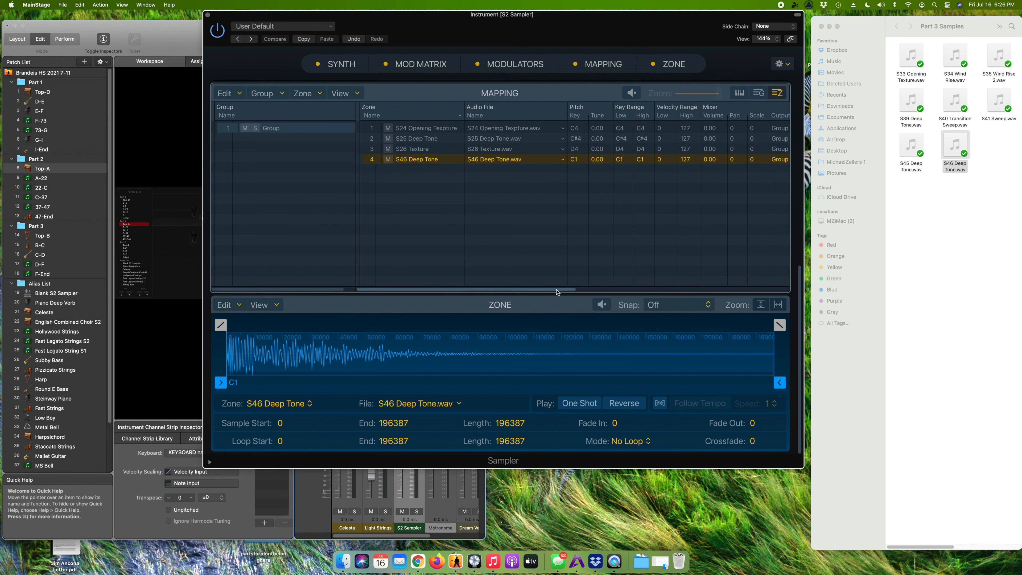
{"action": "left_click_drag", "start_coordinate": [557, 292], "coordinate": [631, 304]}
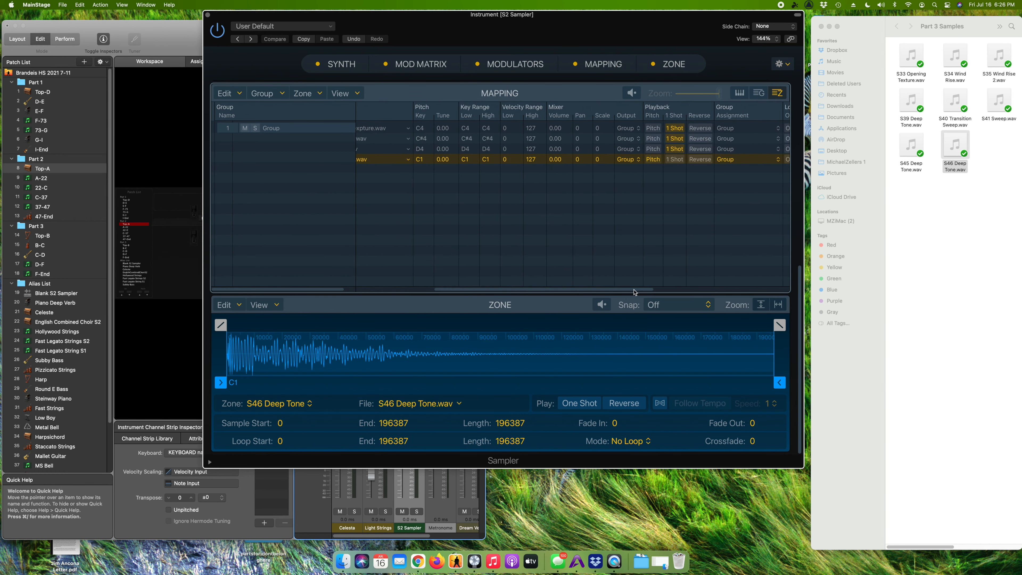
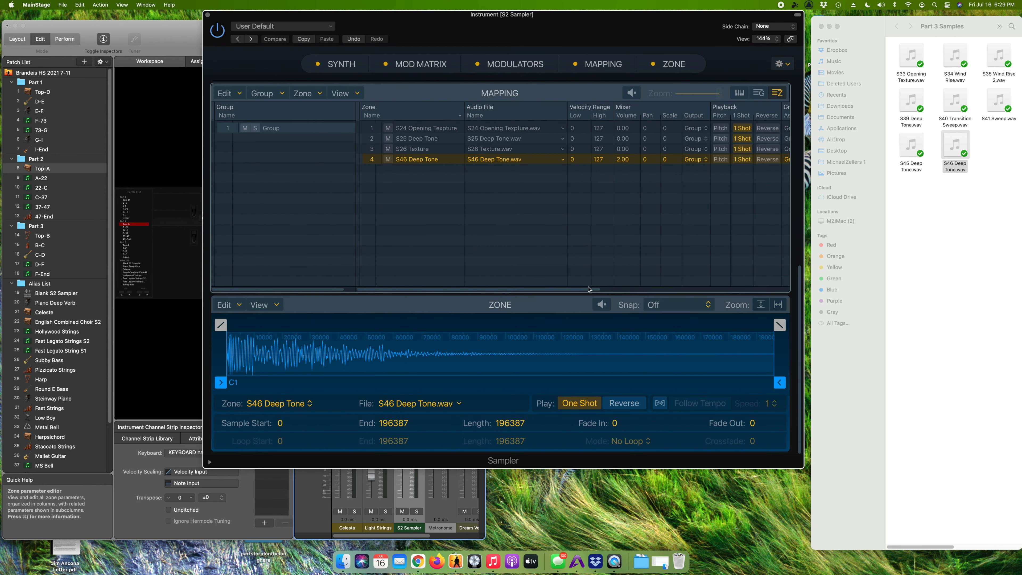
Map the S46 Deep Tone zone to D#4 on the mapping keyboard, keeping its velocity range from 0 to 127.
{"action": "left_click_drag", "start_coordinate": [608, 23], "coordinate": [609, 23]}
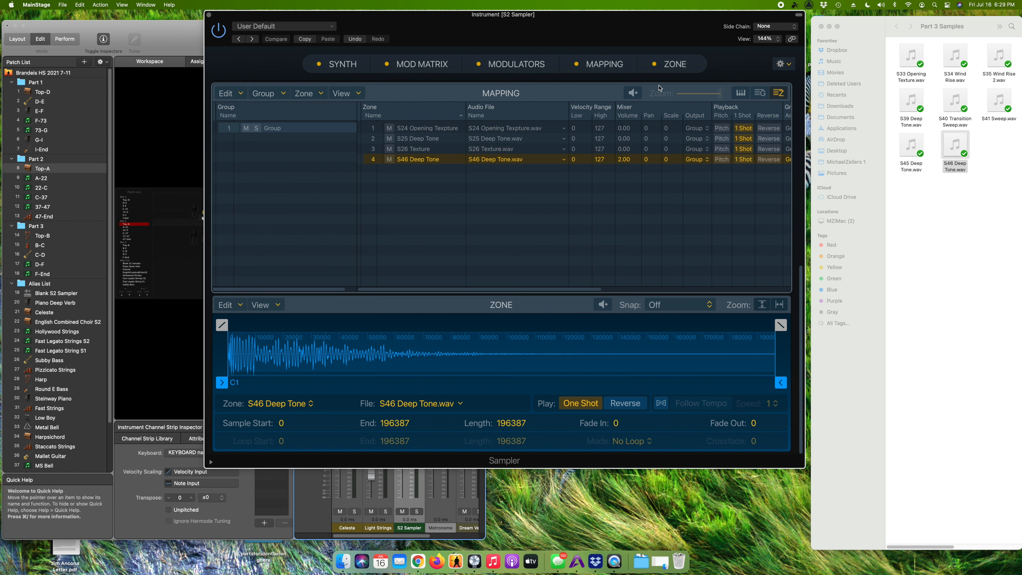
{"action": "left_click", "coordinate": [741, 93]}
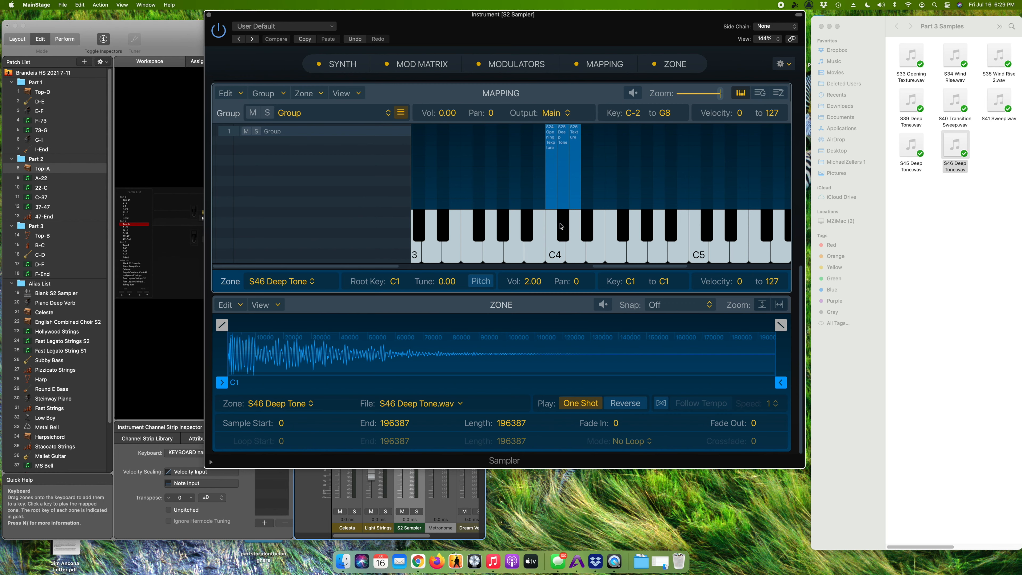
{"action": "left_click_drag", "start_coordinate": [721, 94], "coordinate": [684, 95]}
{"action": "left_click_drag", "start_coordinate": [459, 218], "coordinate": [493, 218]}
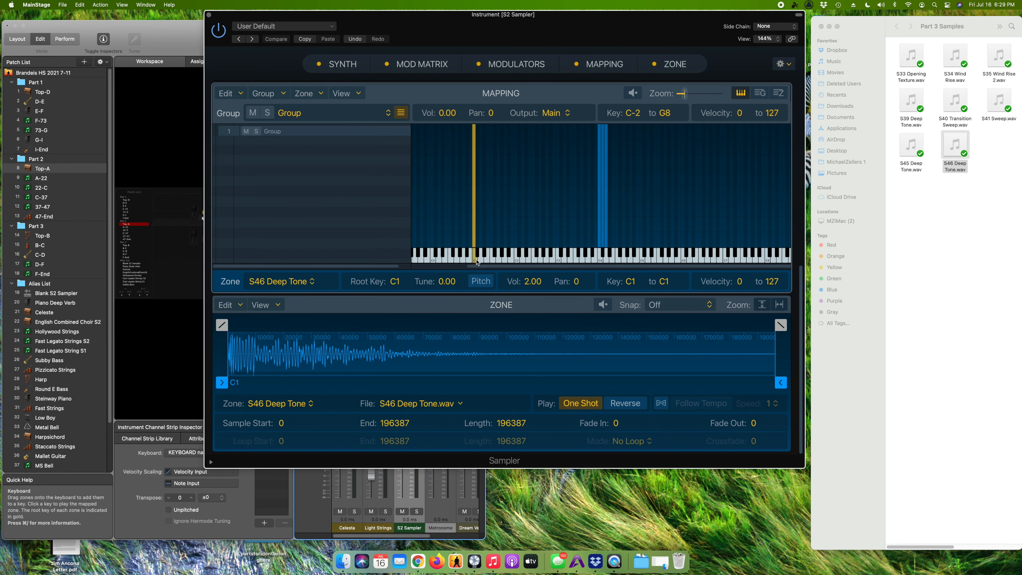
{"action": "left_click_drag", "start_coordinate": [474, 244], "coordinate": [612, 245]}
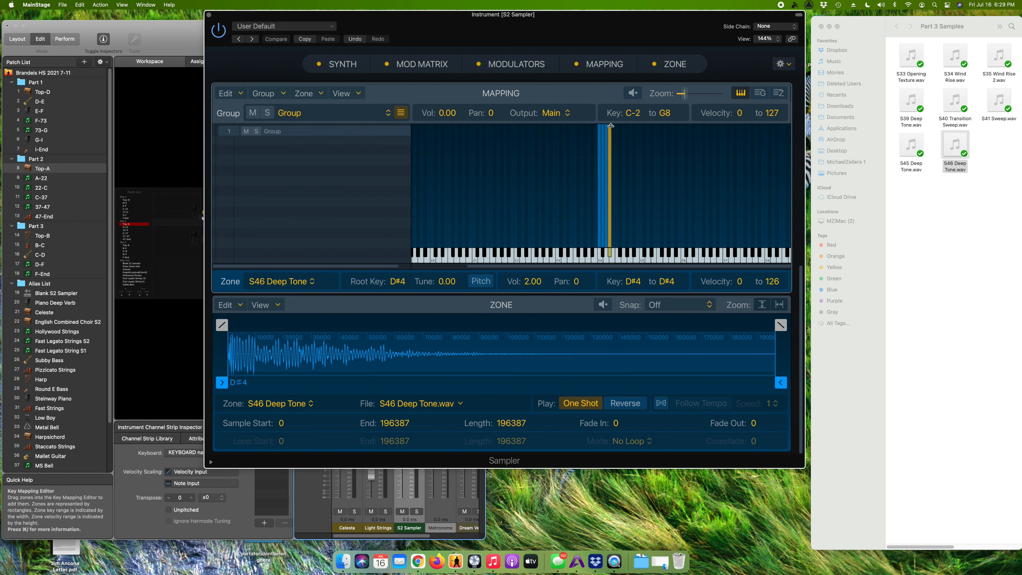
{"action": "left_click_drag", "start_coordinate": [611, 125], "coordinate": [590, 76]}
Widen the MainStage window and reopen the Sampler of Top-A's S2 Sampler channel at its Mapping section.
{"action": "left_click", "coordinate": [209, 15]}
{"action": "left_click_drag", "start_coordinate": [486, 20], "coordinate": [796, 10]}
{"action": "left_click", "coordinate": [43, 159]}
{"action": "left_click", "coordinate": [720, 339]}
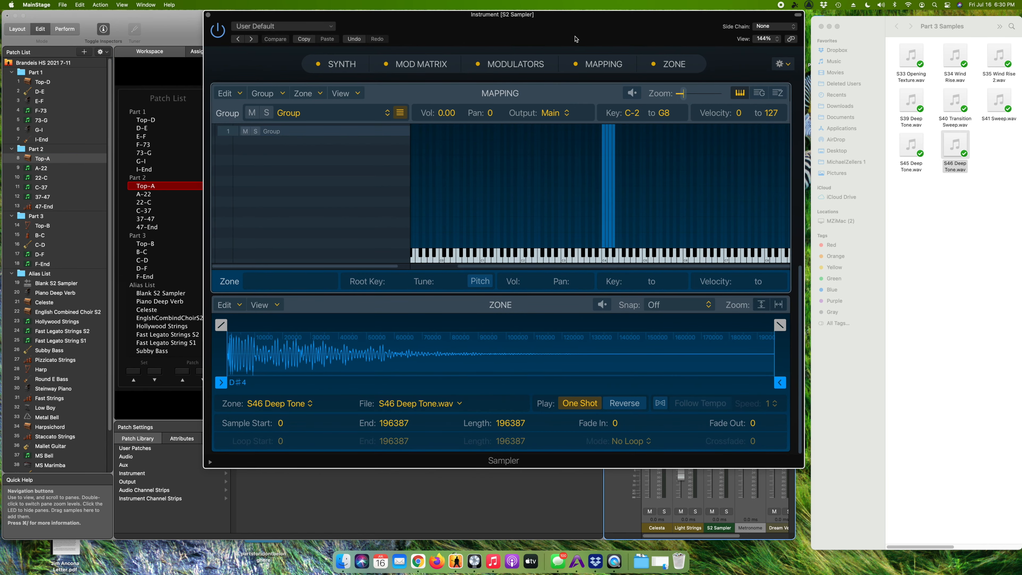
{"action": "left_click", "coordinate": [303, 73]}
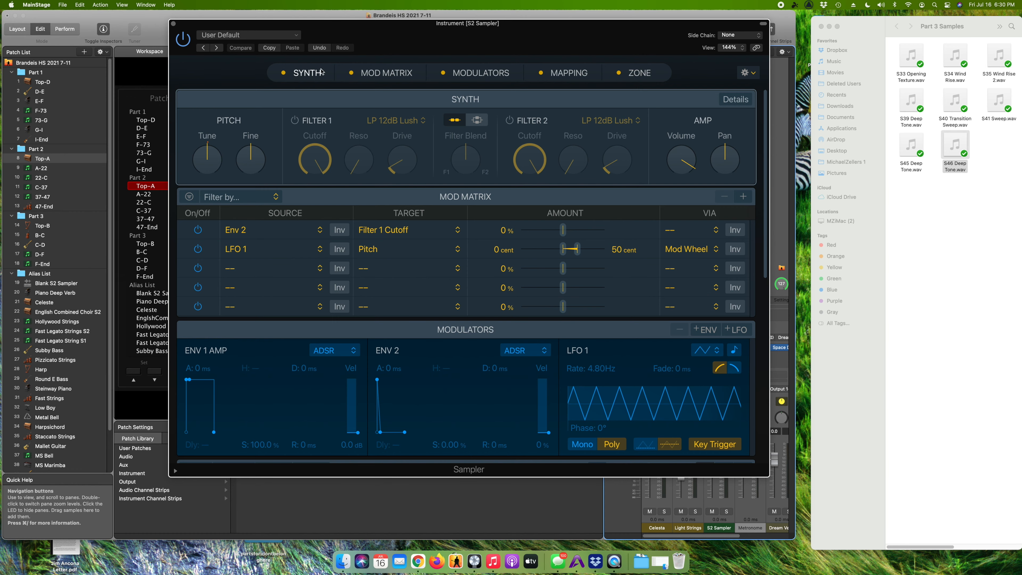
{"action": "left_click", "coordinate": [564, 75]}
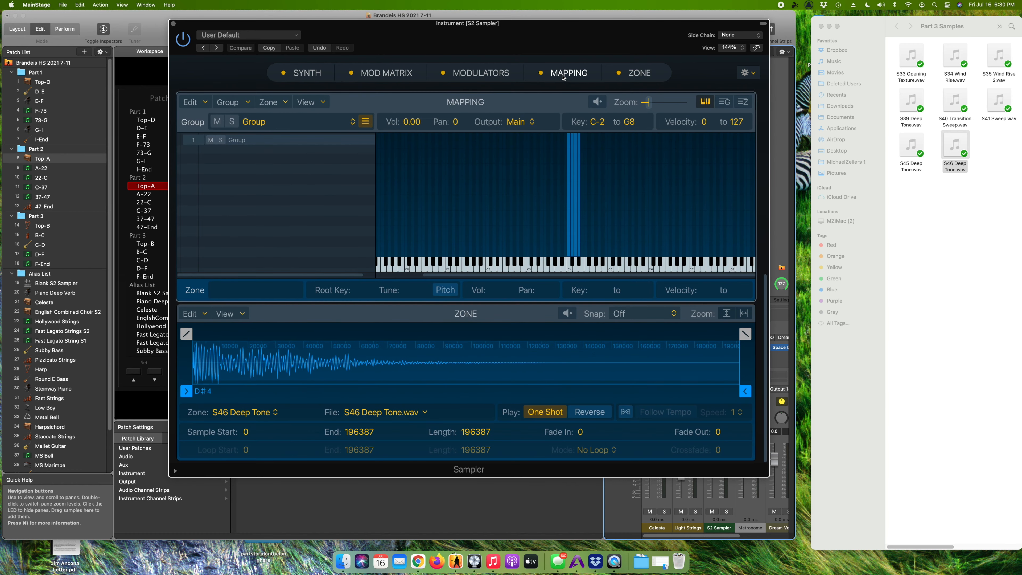
Magnify the mapping keyboard around C4 and set the S46 Deep Tone zone's volume to 0.00.
{"action": "left_click_drag", "start_coordinate": [646, 102], "coordinate": [681, 102]}
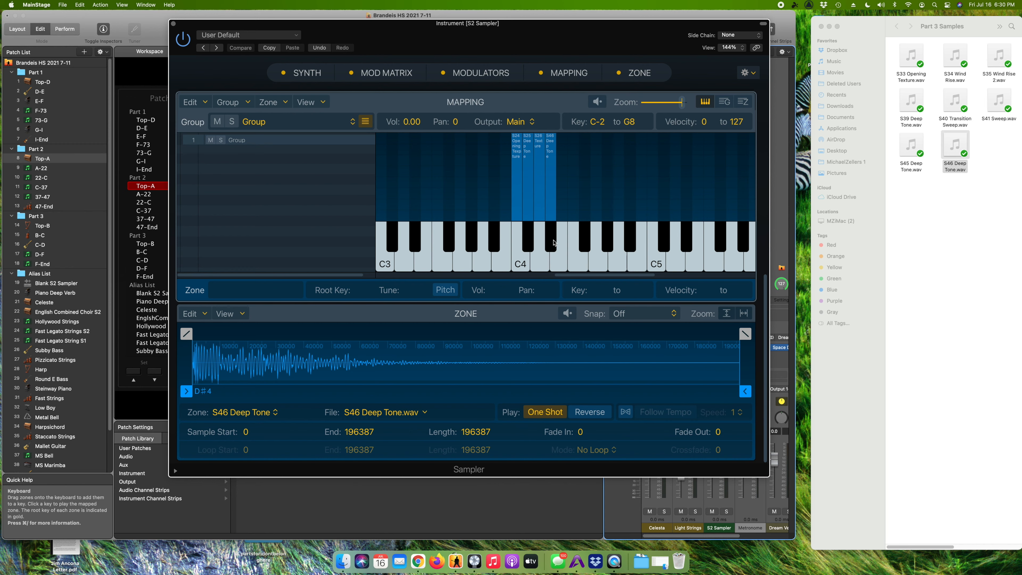
{"action": "left_click", "coordinate": [551, 242]}
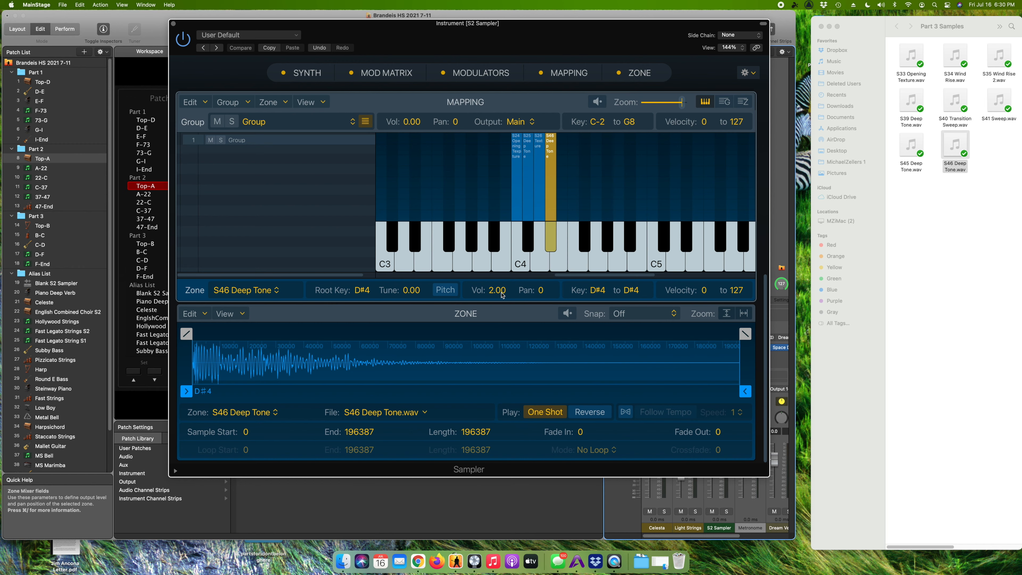
{"action": "mouse_move", "coordinate": [498, 291]}
{"action": "left_mouse_down"}
{"action": "mouse_move", "coordinate": [501, 234]}
{"action": "mouse_move", "coordinate": [504, 296]}
{"action": "left_mouse_up"}
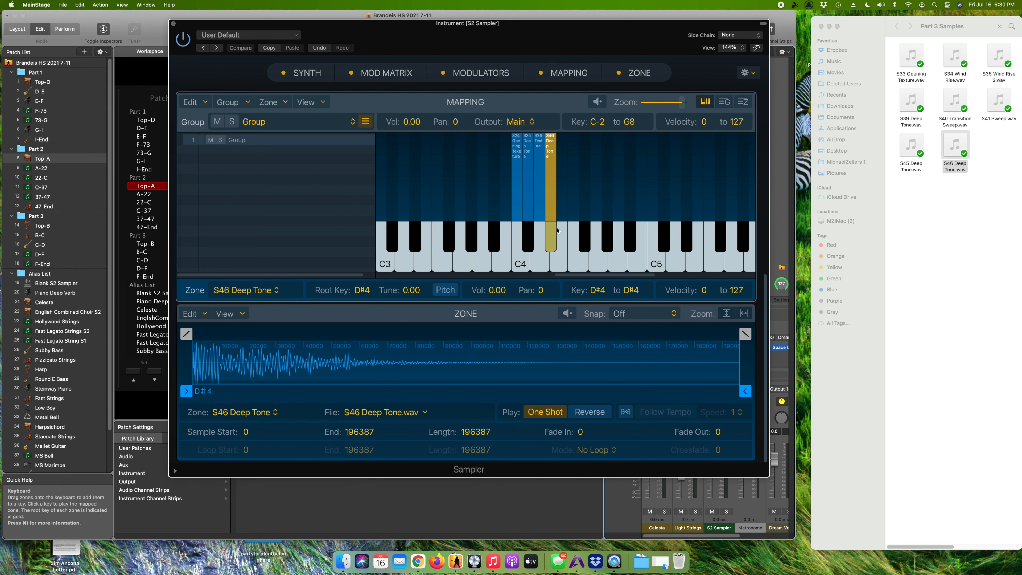
Review the mixer, playback and group assignment settings of all zones in the zone list.
{"action": "left_click", "coordinate": [744, 102]}
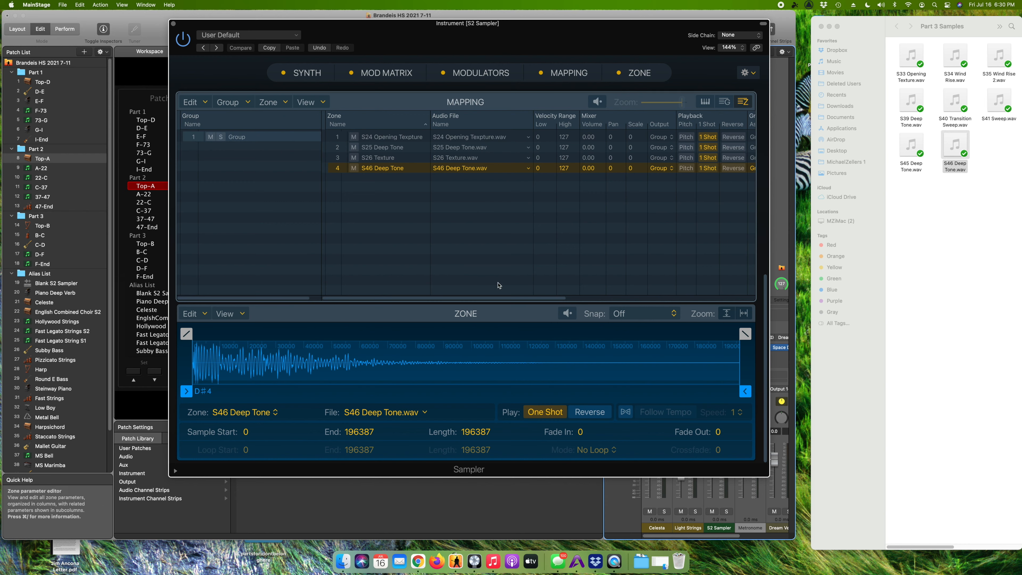
{"action": "left_click_drag", "start_coordinate": [517, 299], "coordinate": [548, 299]}
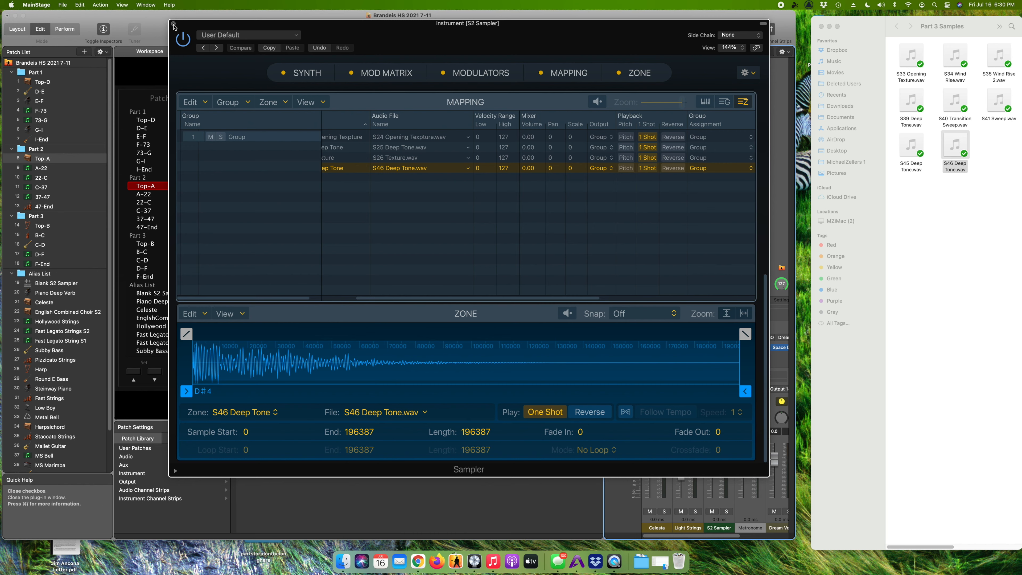
{"action": "scroll", "coordinate": [462, 291], "scroll_direction": "left", "scroll_amount": 5}
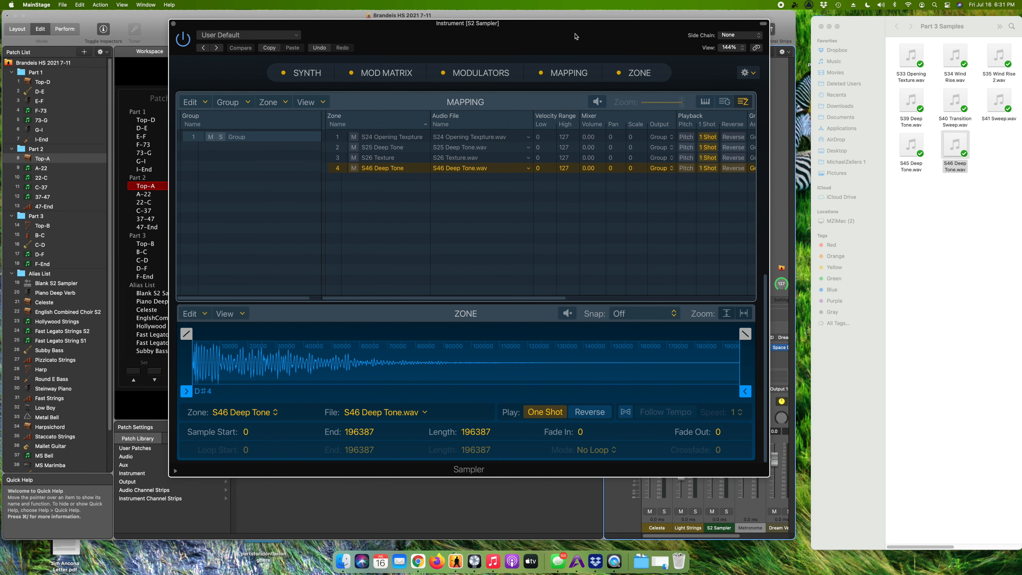
{"action": "left_click_drag", "start_coordinate": [585, 38], "coordinate": [587, 28]}
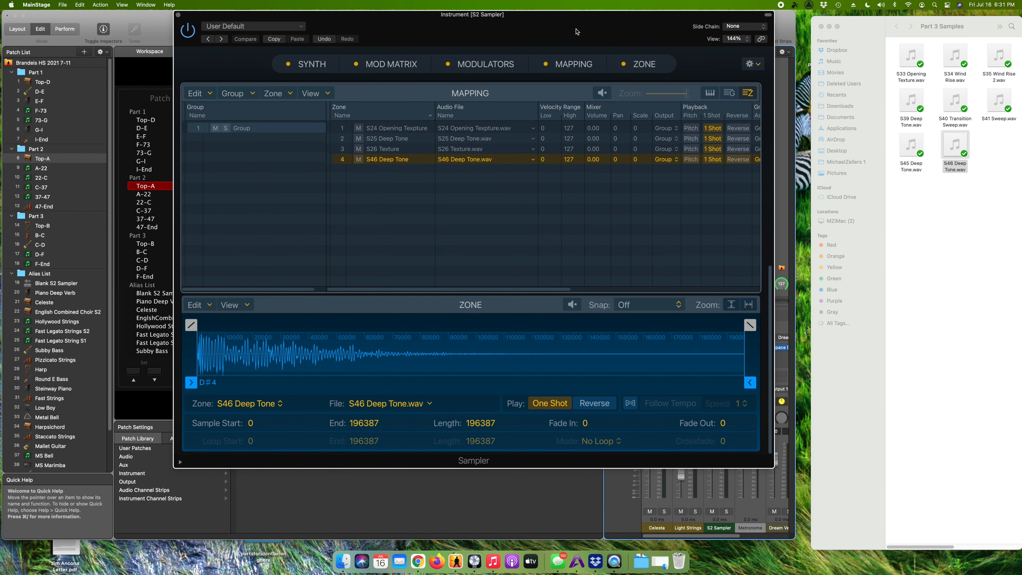
{"action": "left_click_drag", "start_coordinate": [585, 31], "coordinate": [578, 44]}
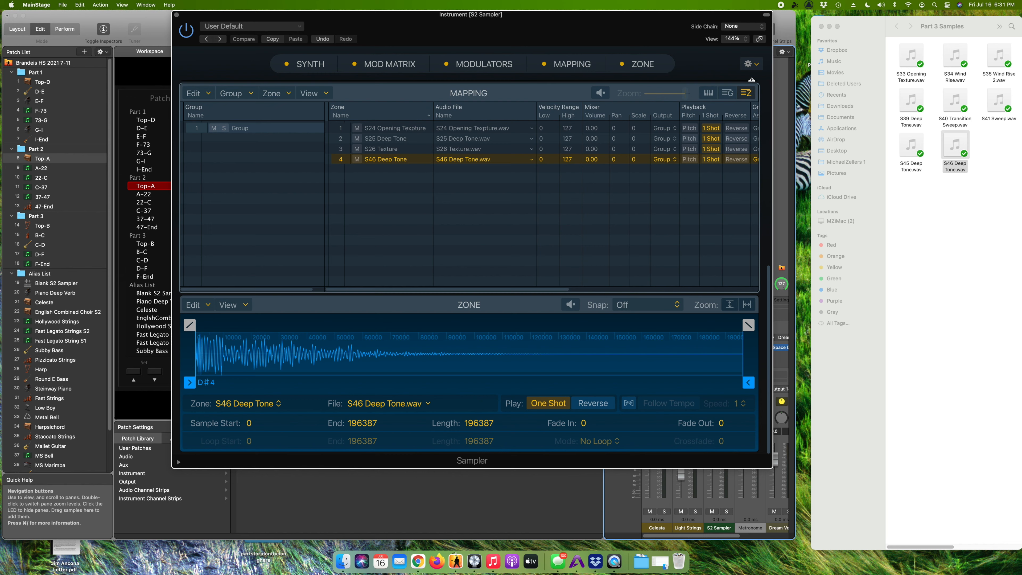
Create a second, empty sample group in the Sampler's mapping.
{"action": "left_click", "coordinate": [242, 95]}
{"action": "left_click", "coordinate": [228, 103]}
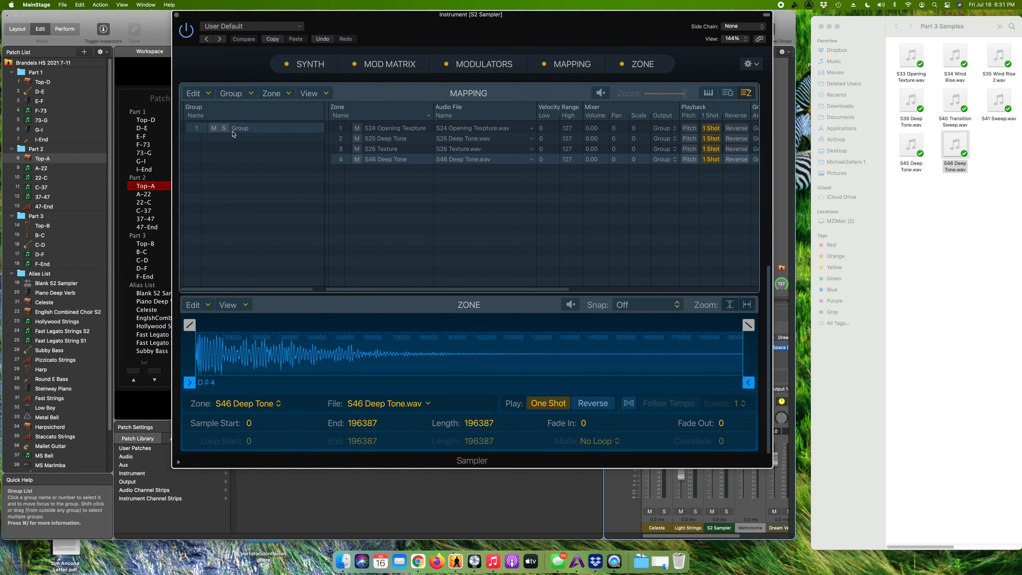
{"action": "left_click", "coordinate": [236, 97]}
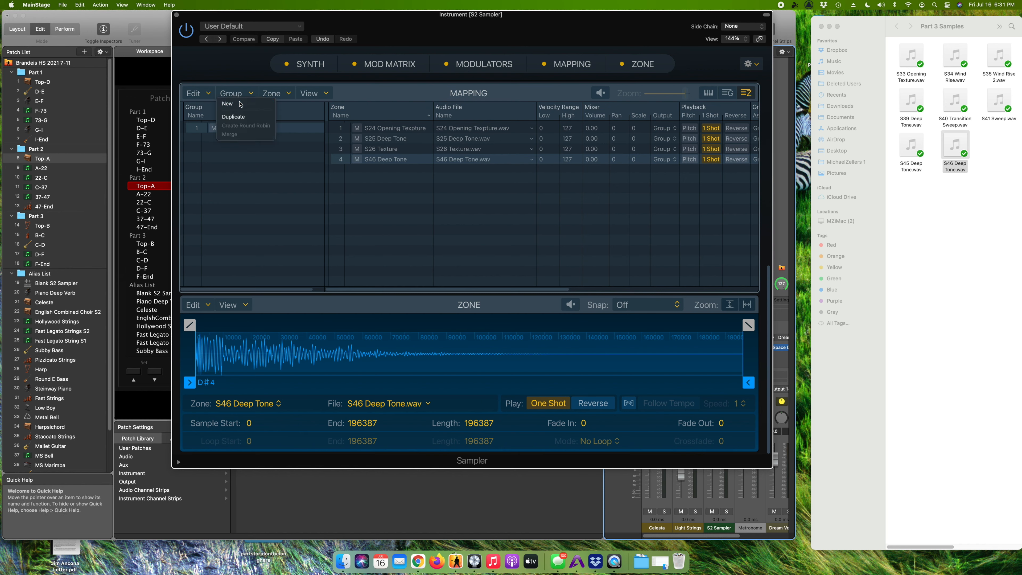
{"action": "left_click", "coordinate": [228, 104]}
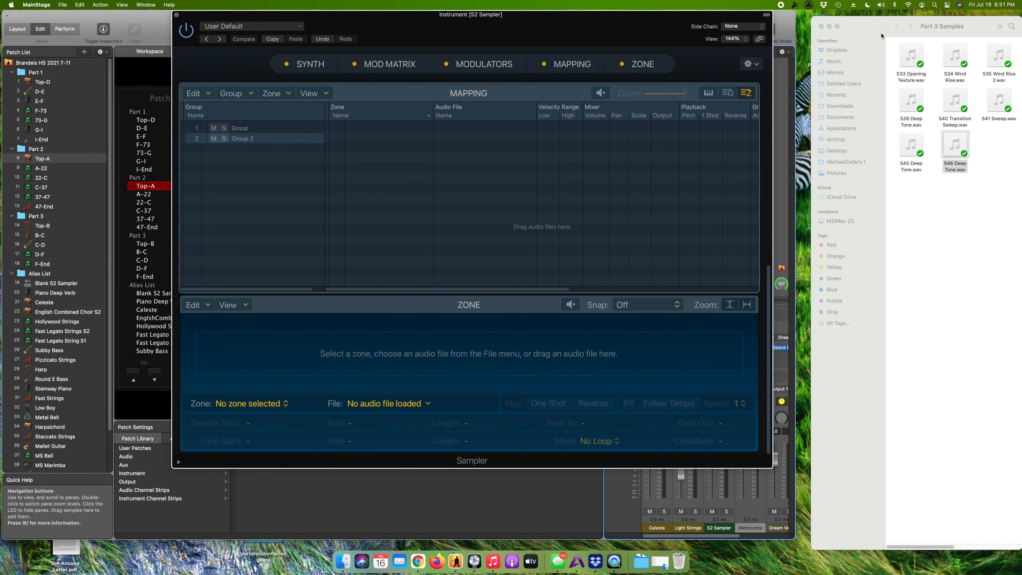
Narrow the MainStage window and reposition the Sampler beside the Part 3 Samples folder.
{"action": "left_click", "coordinate": [895, 36]}
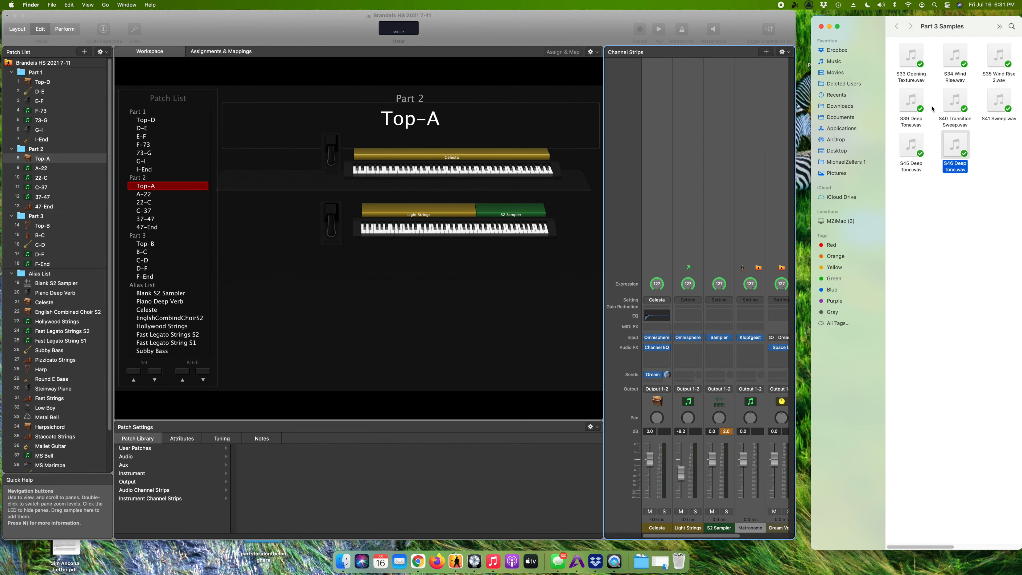
{"action": "left_click", "coordinate": [556, 20]}
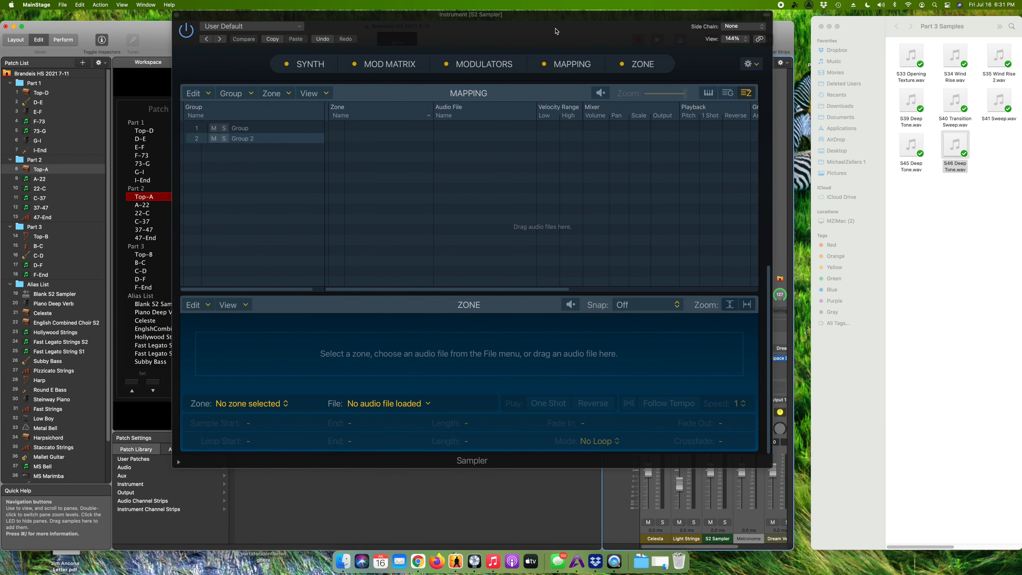
{"action": "left_click_drag", "start_coordinate": [793, 21], "coordinate": [485, 18]}
{"action": "left_click_drag", "start_coordinate": [488, 15], "coordinate": [523, 15]}
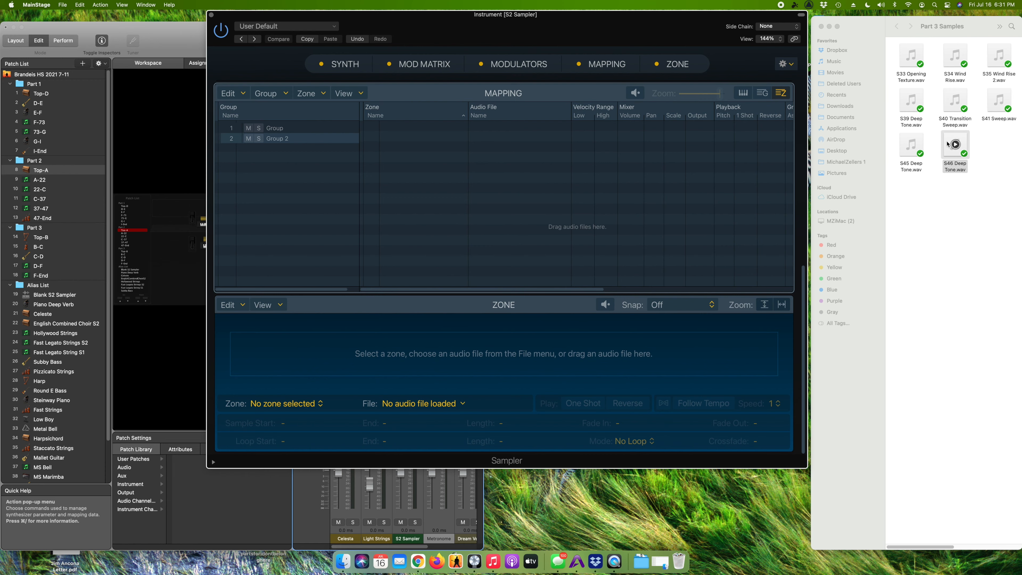
Add S46 Deep Tone.wav to Group 2 and turn on one-shot playback for its zone.
{"action": "left_click_drag", "start_coordinate": [948, 143], "coordinate": [521, 155]}
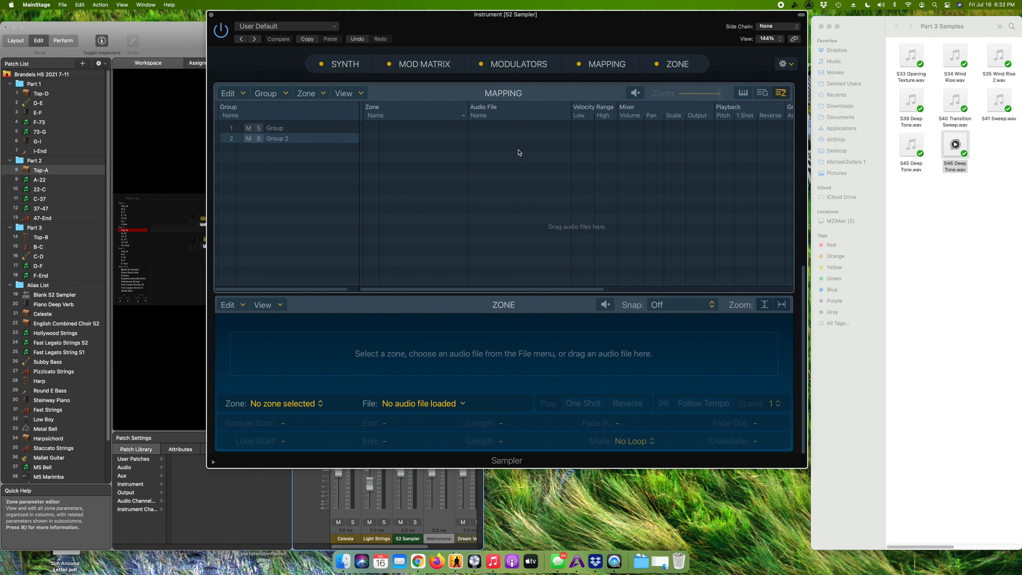
{"action": "left_click_drag", "start_coordinate": [463, 290], "coordinate": [540, 290]}
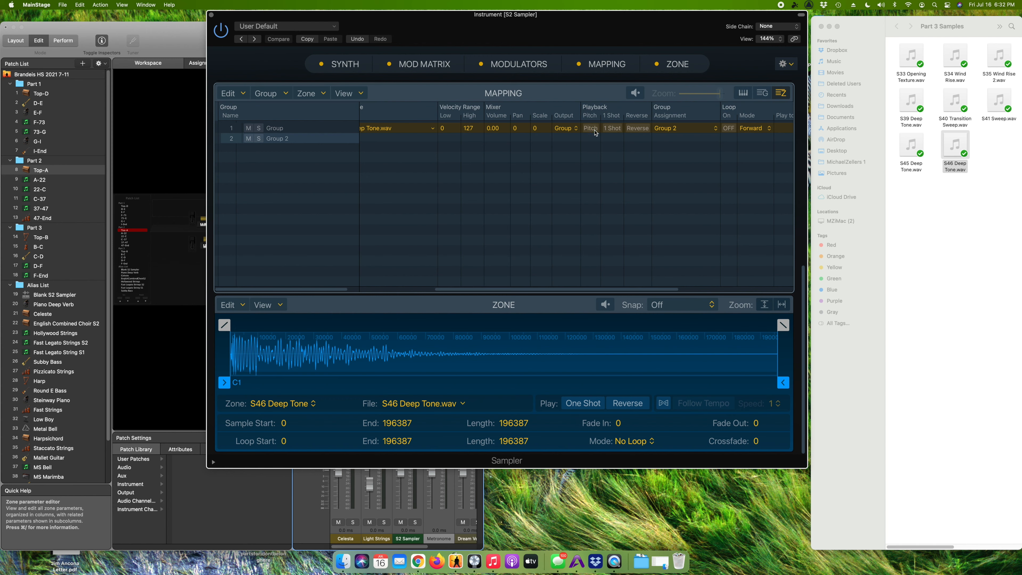
{"action": "left_click", "coordinate": [622, 128]}
{"action": "left_click_drag", "start_coordinate": [629, 289], "coordinate": [522, 286]}
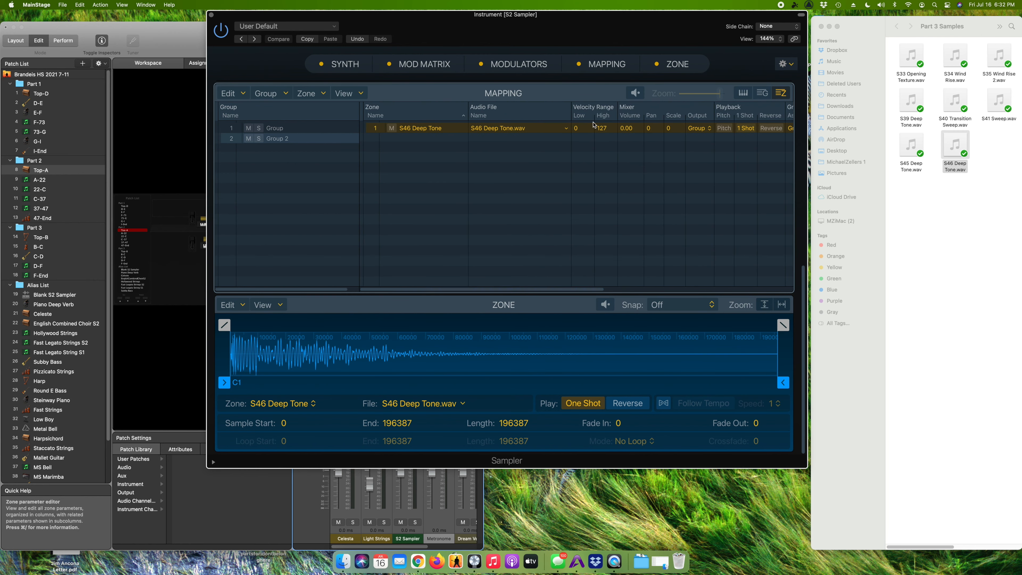
View the whole mapping keyboard and compare the zones in the first group with those in Group 2.
{"action": "left_click", "coordinate": [743, 93]}
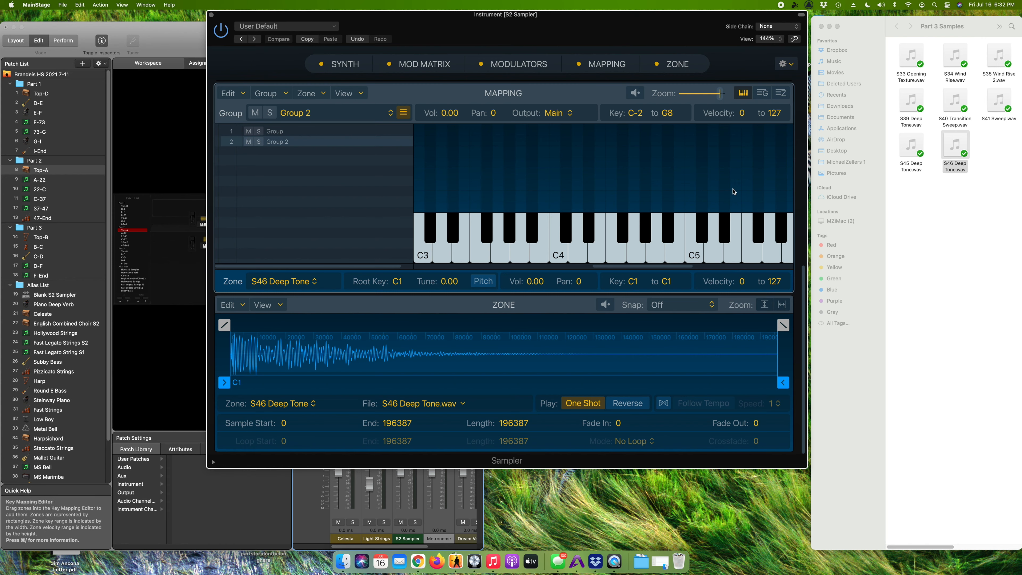
{"action": "left_click_drag", "start_coordinate": [720, 93], "coordinate": [687, 98]}
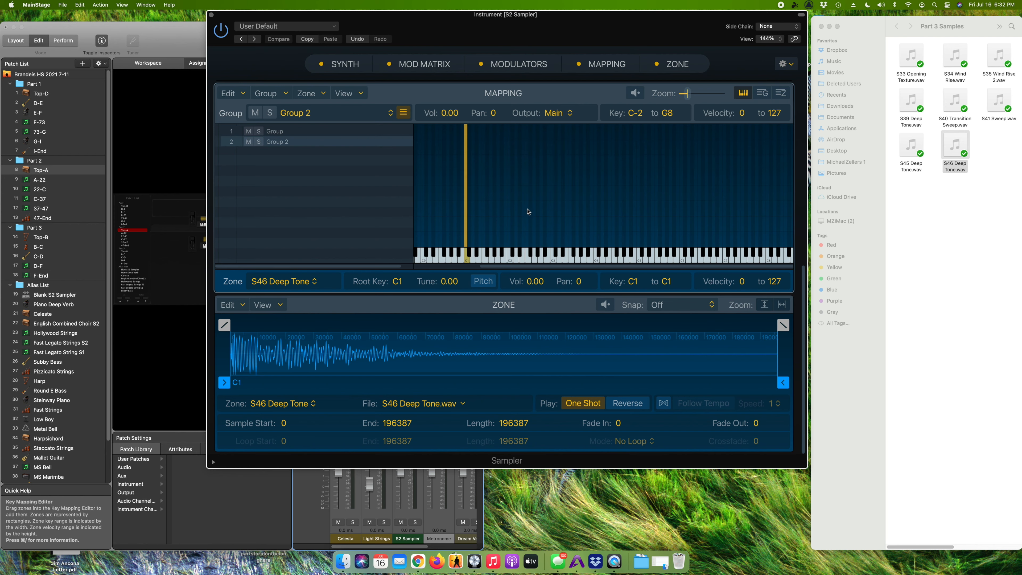
{"action": "left_click", "coordinate": [354, 140]}
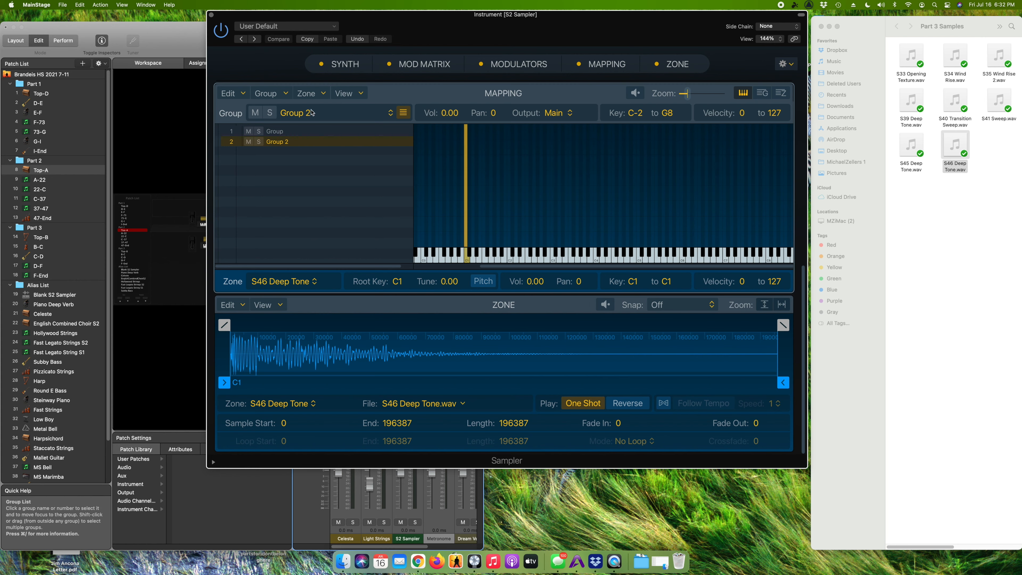
{"action": "left_click", "coordinate": [321, 132]}
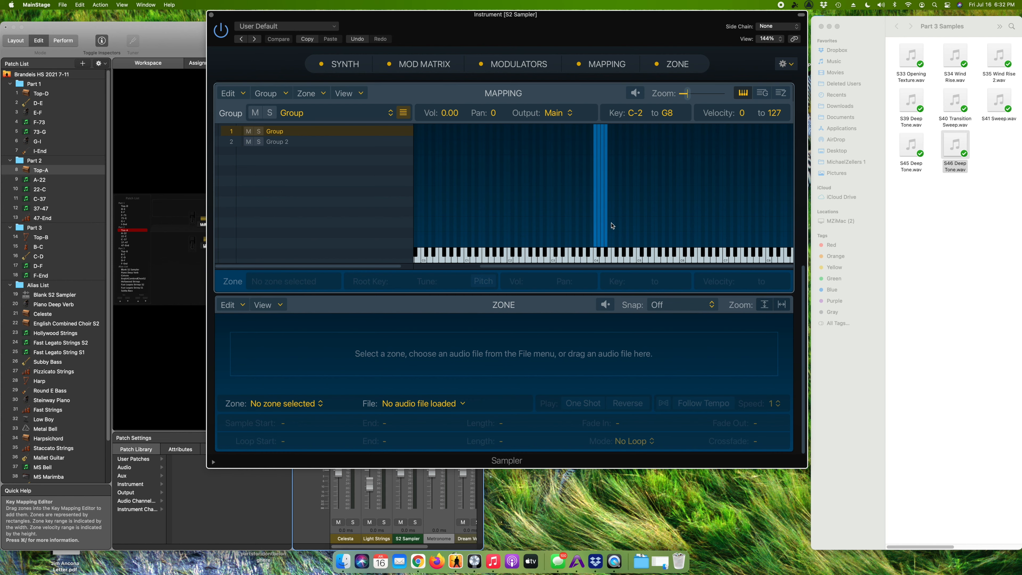
{"action": "left_click", "coordinate": [608, 257]}
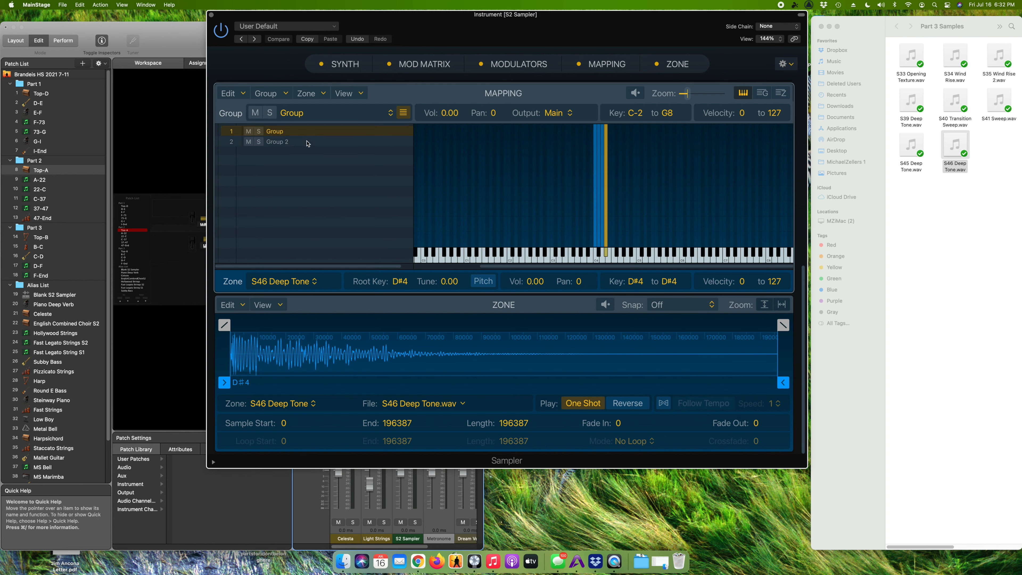
{"action": "left_click", "coordinate": [278, 142]}
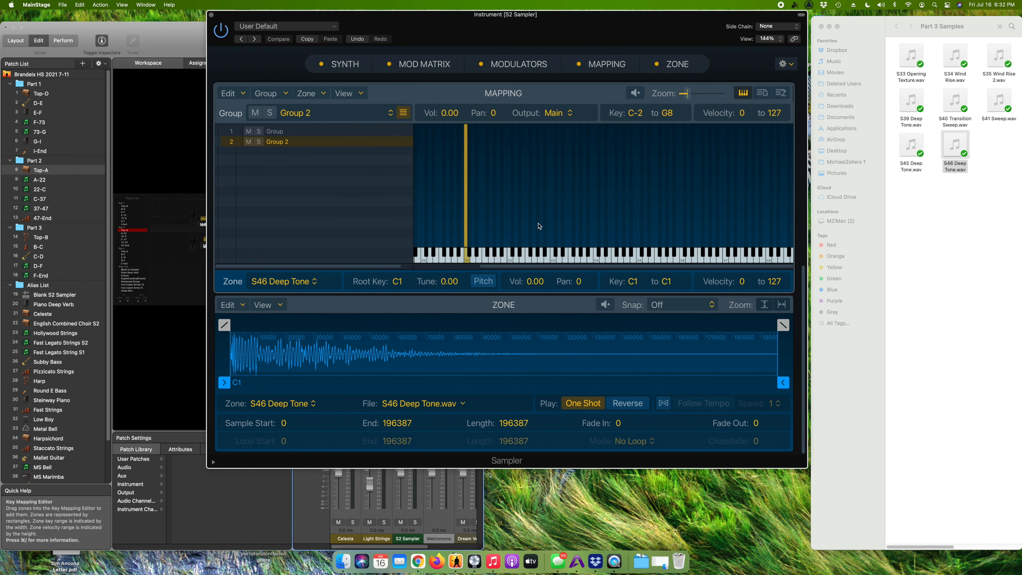
Move Group 2's S46 Deep Tone zone to D♯4 and audition that key with both groups selected.
{"action": "left_click_drag", "start_coordinate": [467, 236], "coordinate": [607, 232]}
{"action": "left_click", "coordinate": [355, 133]}
{"action": "left_click", "coordinate": [351, 141], "text": "shift"}
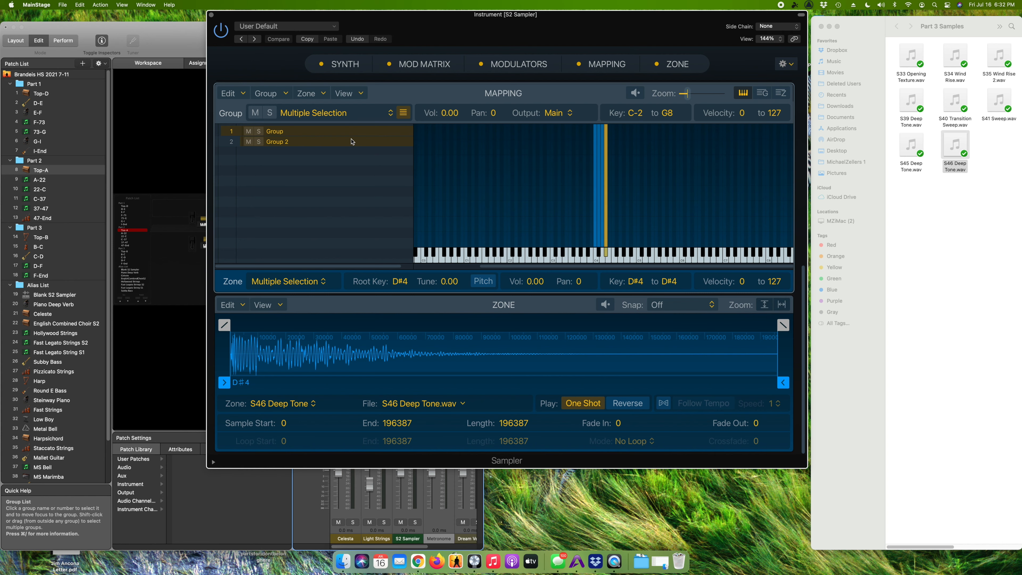
{"action": "left_click", "coordinate": [607, 217]}
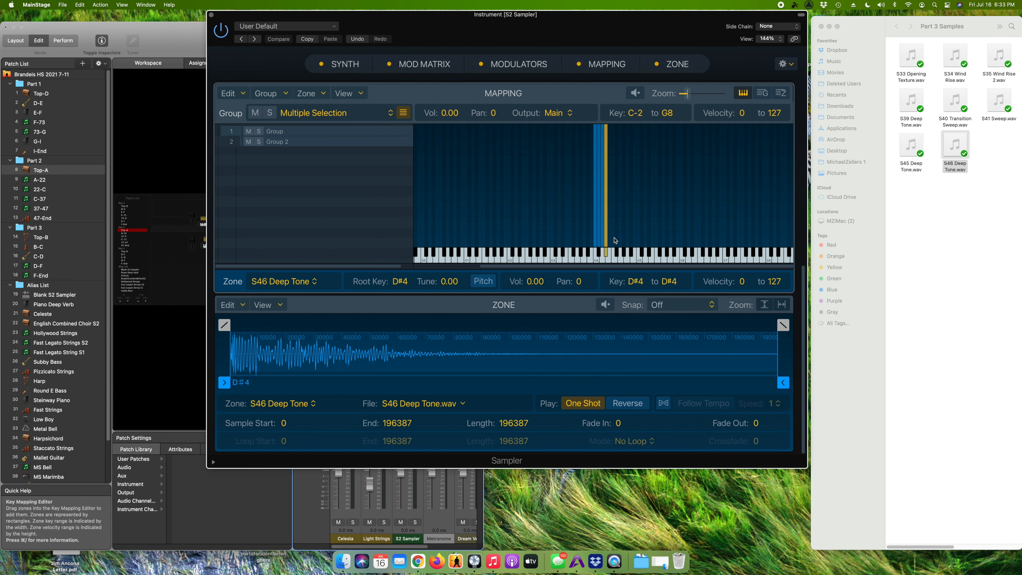
{"action": "left_click", "coordinate": [607, 255]}
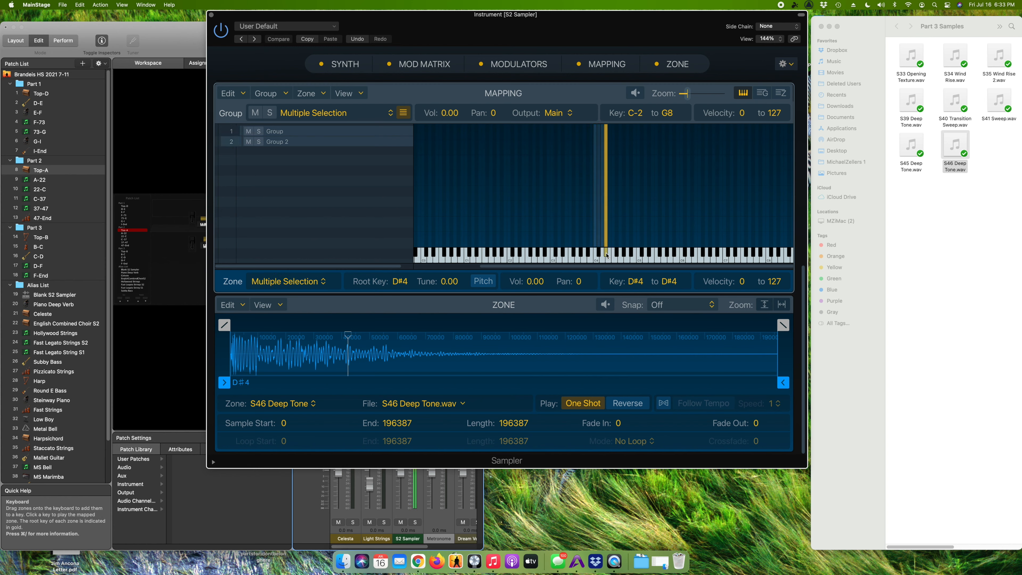
Review the zone list of both groups and of the first group alone, and audition D♯4 again with both groups selected.
{"action": "left_click", "coordinate": [781, 93]}
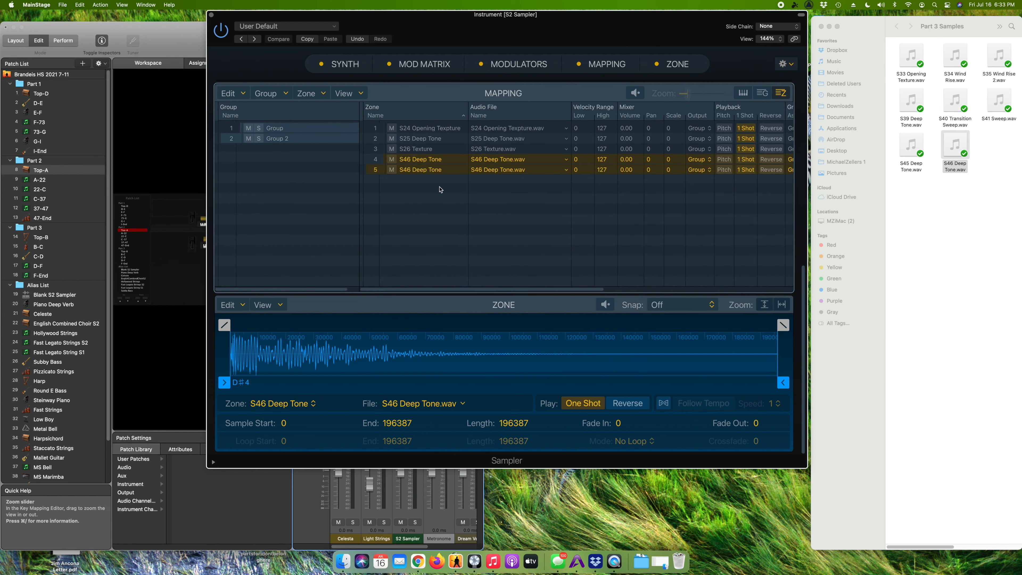
{"action": "left_click", "coordinate": [312, 129]}
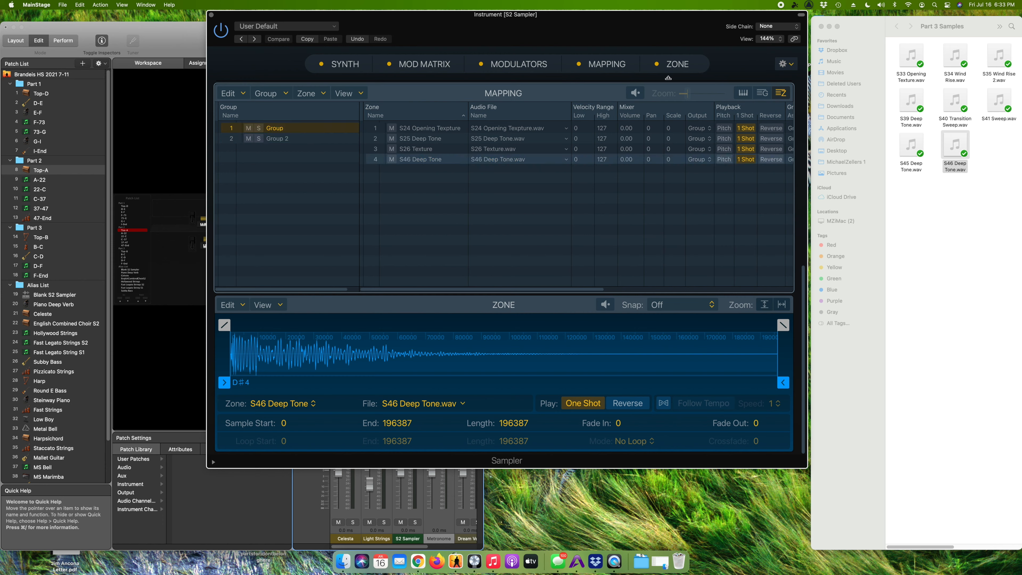
{"action": "left_click", "coordinate": [744, 94]}
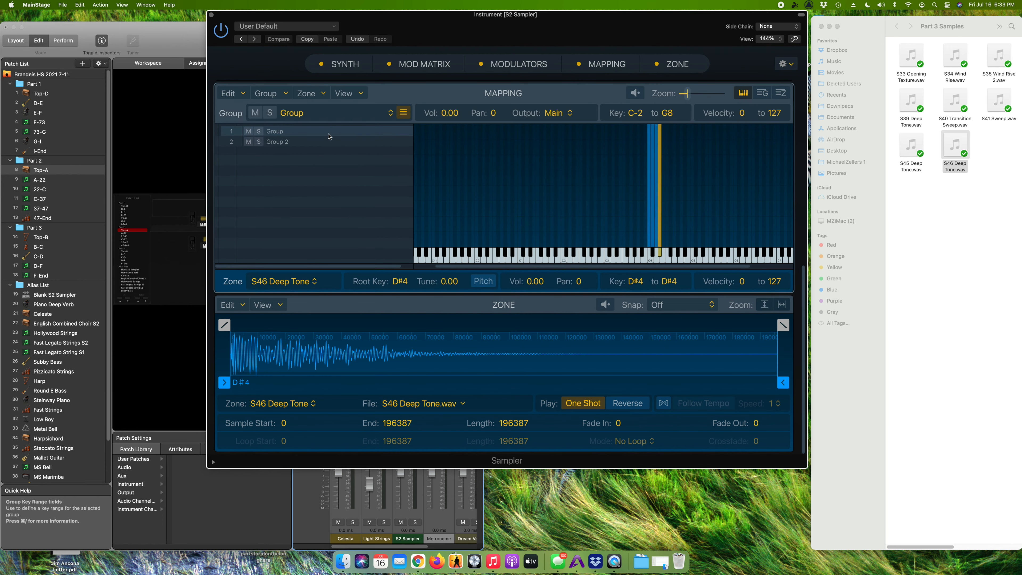
{"action": "left_click", "coordinate": [327, 143], "text": "shift"}
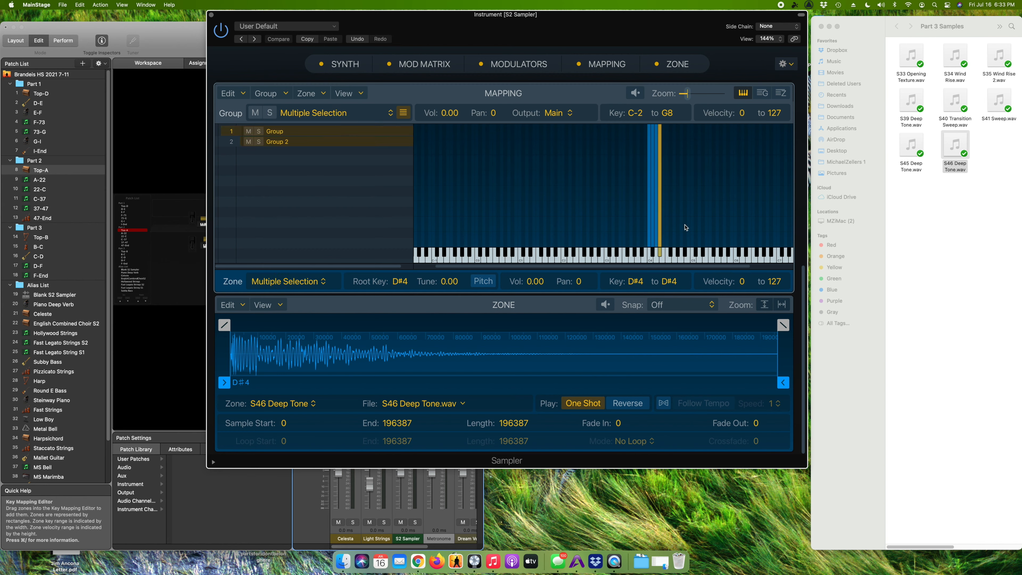
{"action": "left_click", "coordinate": [661, 255]}
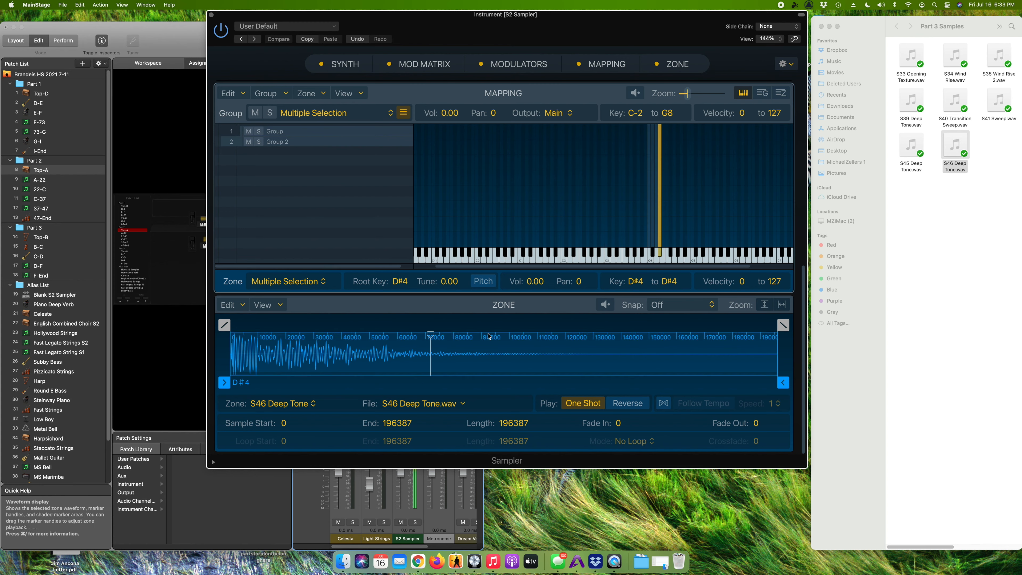
List all zones in detail and try turning Flex mode on and off for the second S46 Deep Tone zone.
{"action": "left_click", "coordinate": [781, 92]}
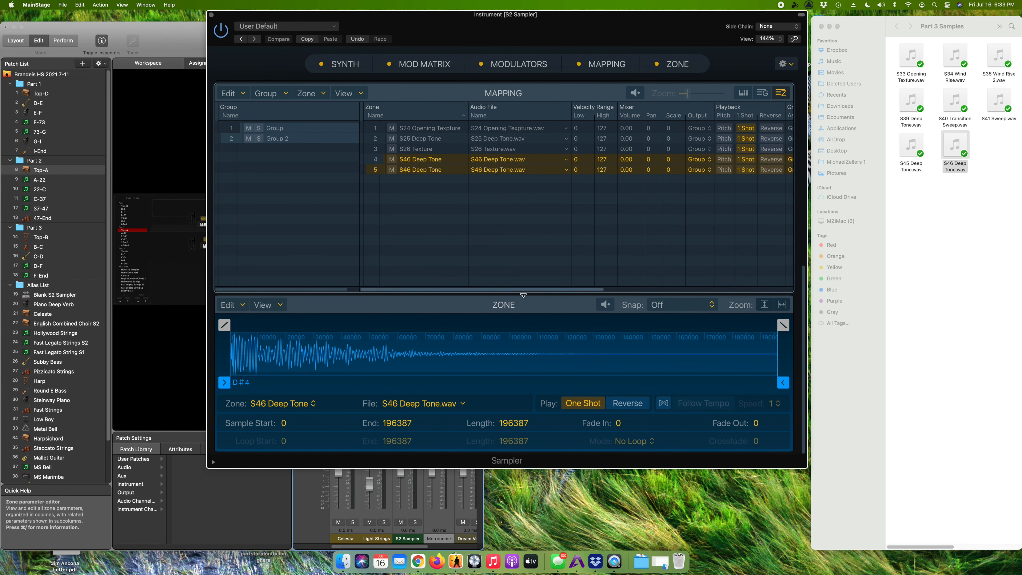
{"action": "left_click_drag", "start_coordinate": [437, 15], "coordinate": [419, 19]}
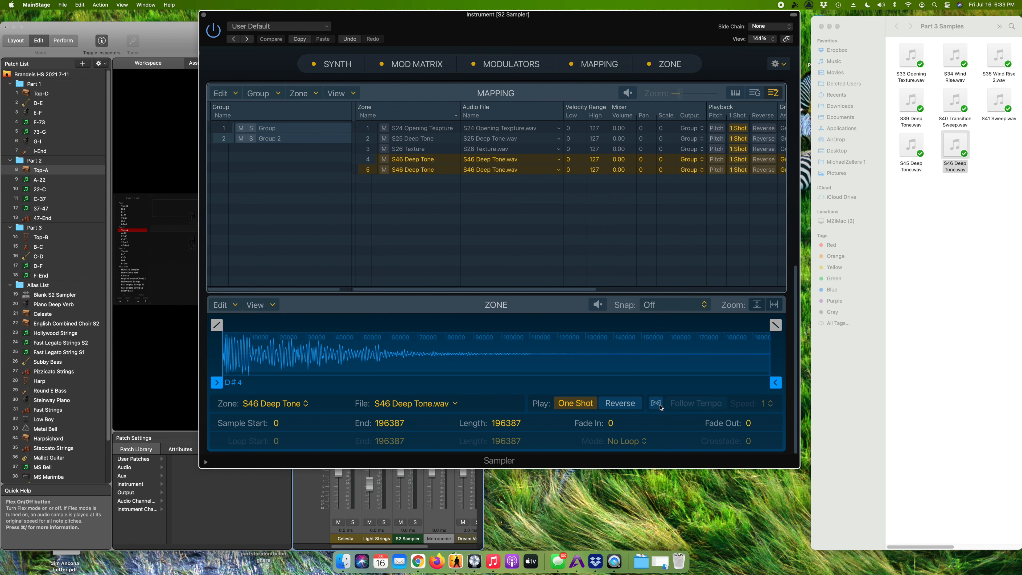
{"action": "left_click", "coordinate": [425, 178]}
{"action": "left_click", "coordinate": [440, 169]}
{"action": "left_click", "coordinate": [657, 403]}
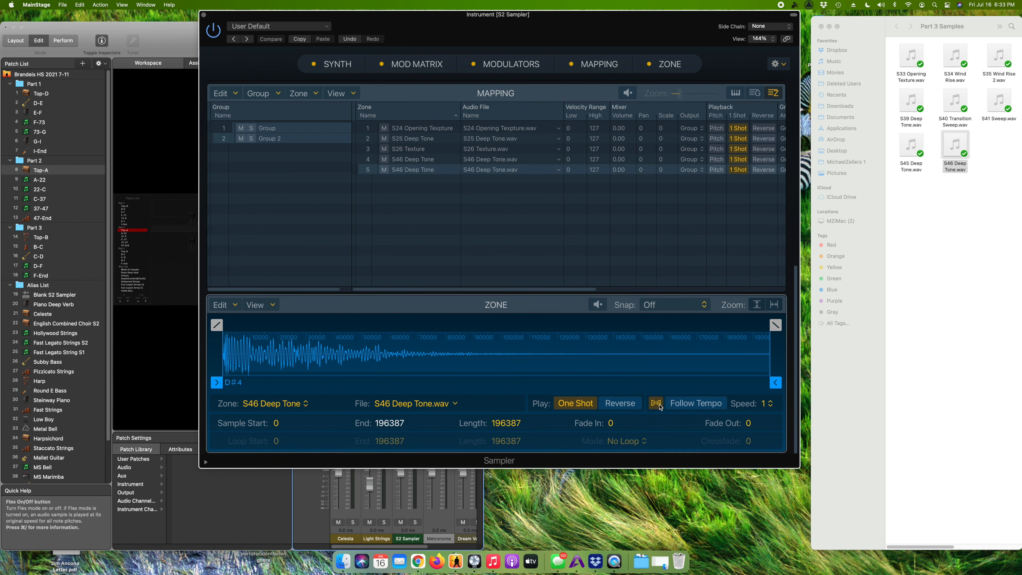
{"action": "left_click", "coordinate": [660, 407]}
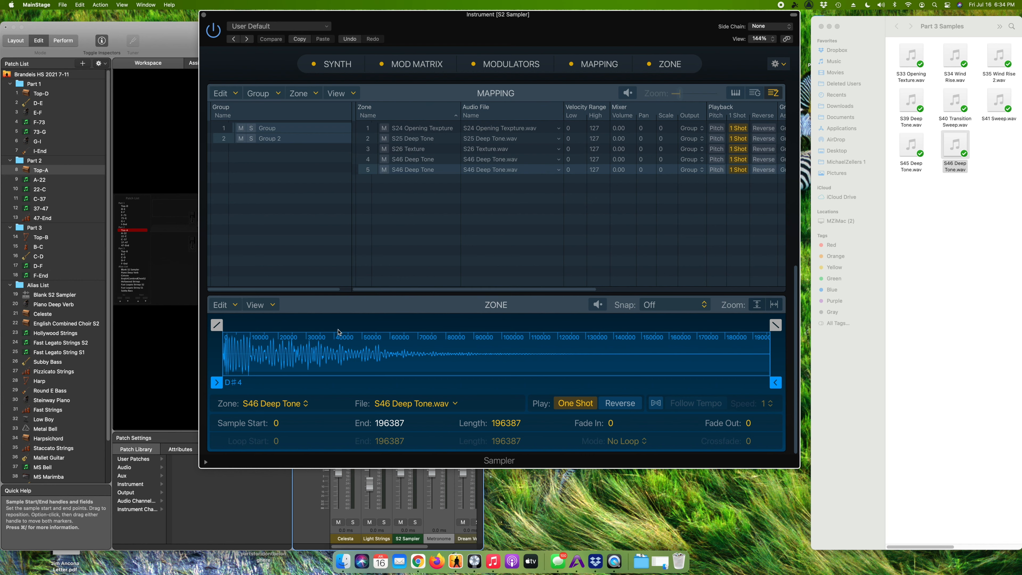
Trim the end of the second S46 Deep Tone zone to about 39259 and try a fade-out of about 12241.
{"action": "left_click", "coordinate": [437, 171]}
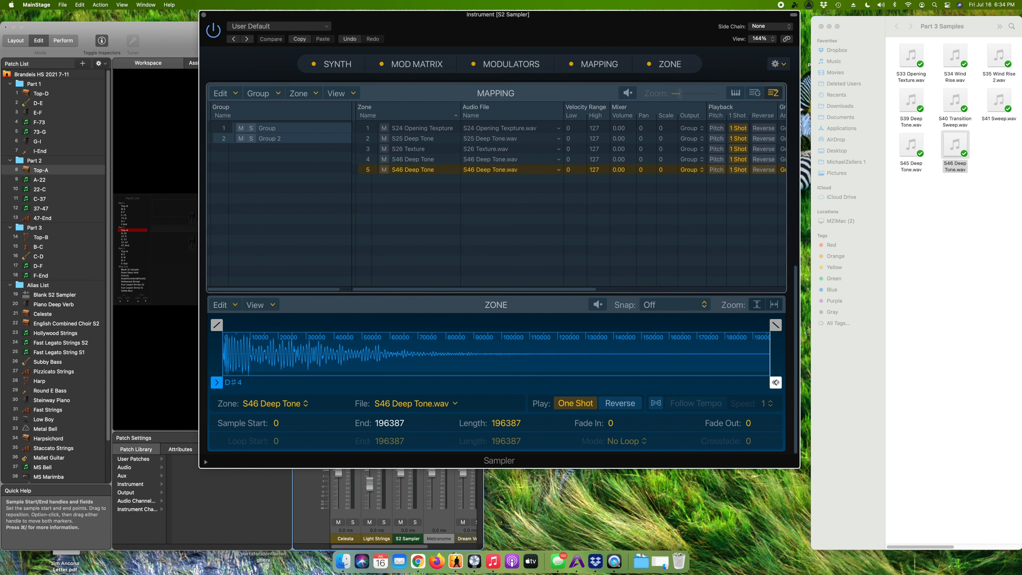
{"action": "left_click_drag", "start_coordinate": [775, 383], "coordinate": [335, 390]}
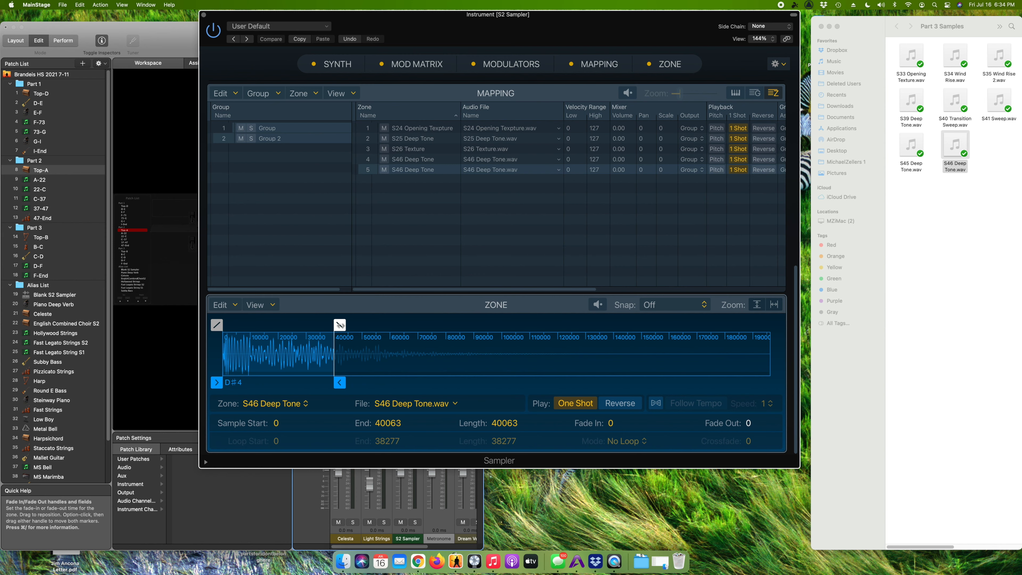
{"action": "left_click_drag", "start_coordinate": [334, 330], "coordinate": [303, 325]}
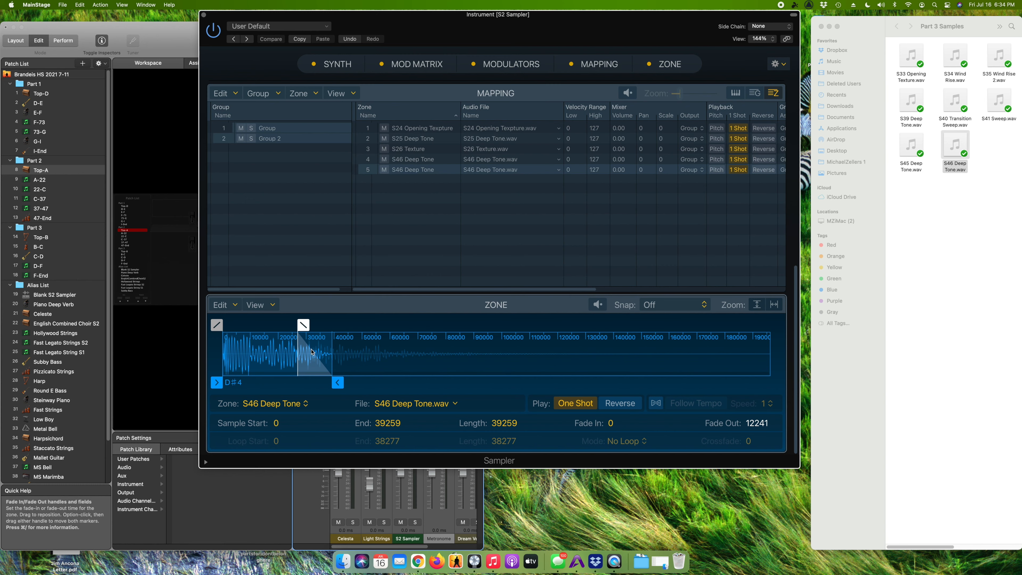
{"action": "left_click_drag", "start_coordinate": [303, 325], "coordinate": [339, 324]}
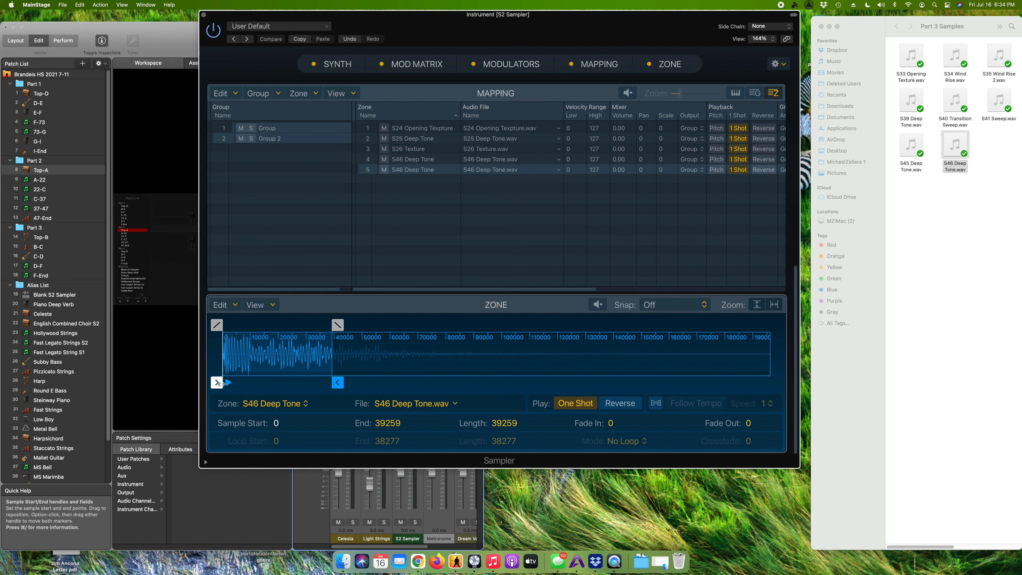
Set the zone's sample start to about 540 with a fade-in of about 267, and extend its end to about 196321.
{"action": "left_click_drag", "start_coordinate": [219, 385], "coordinate": [228, 382]}
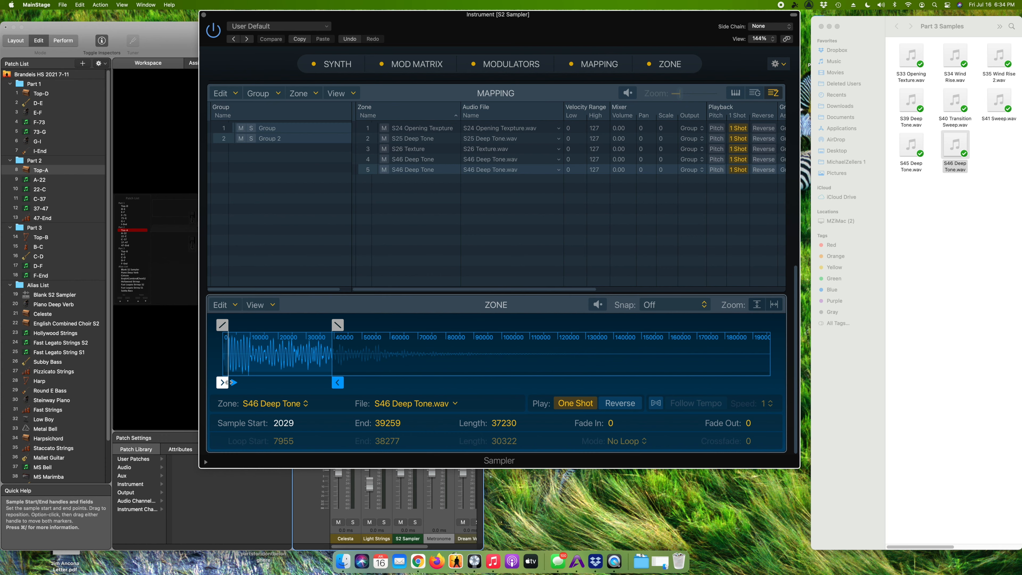
{"action": "mouse_move", "coordinate": [223, 325]}
{"action": "left_mouse_down"}
{"action": "mouse_move", "coordinate": [239, 329]}
{"action": "mouse_move", "coordinate": [223, 326]}
{"action": "left_mouse_up"}
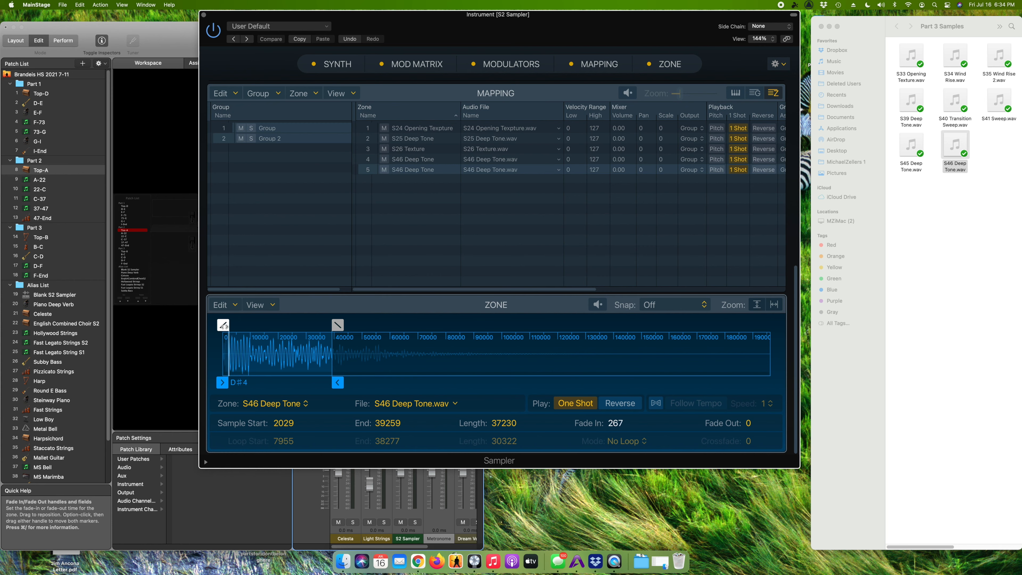
{"action": "left_click_drag", "start_coordinate": [223, 382], "coordinate": [218, 382]}
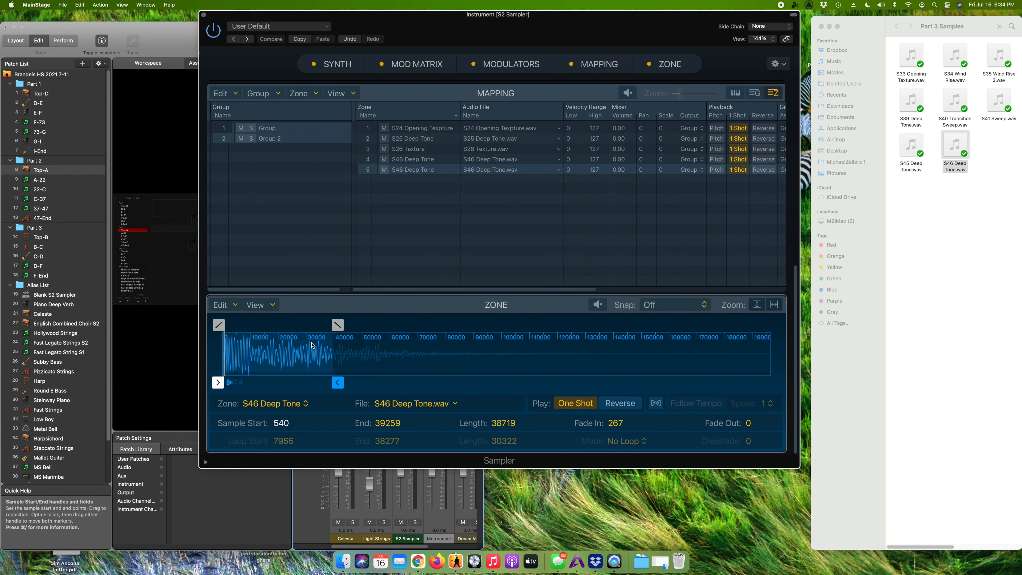
{"action": "left_click_drag", "start_coordinate": [339, 385], "coordinate": [775, 357]}
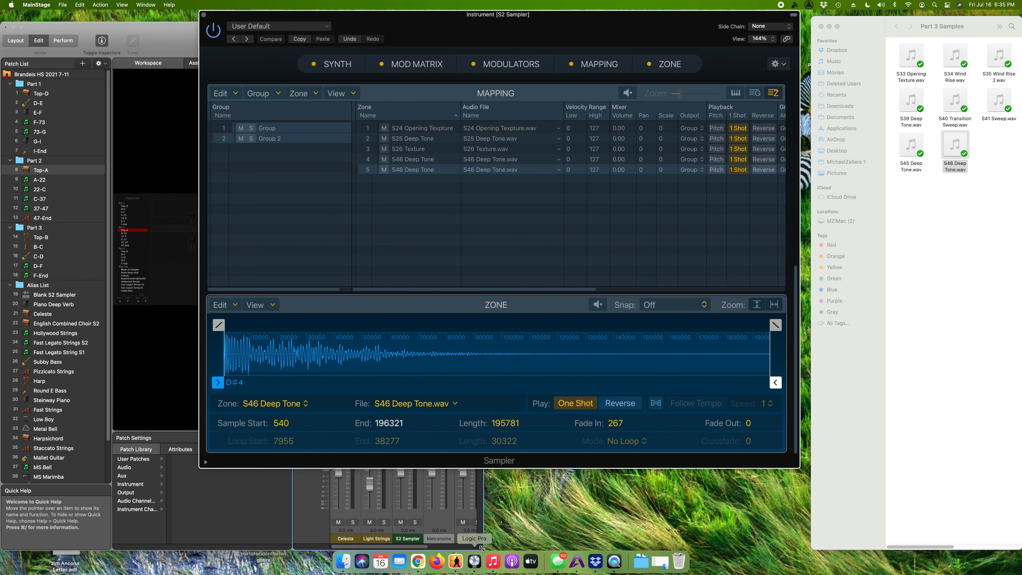
Widen the concert window to show the workspace and channel strips, and close the Sampler window.
{"action": "left_click_drag", "start_coordinate": [483, 549], "coordinate": [785, 541]}
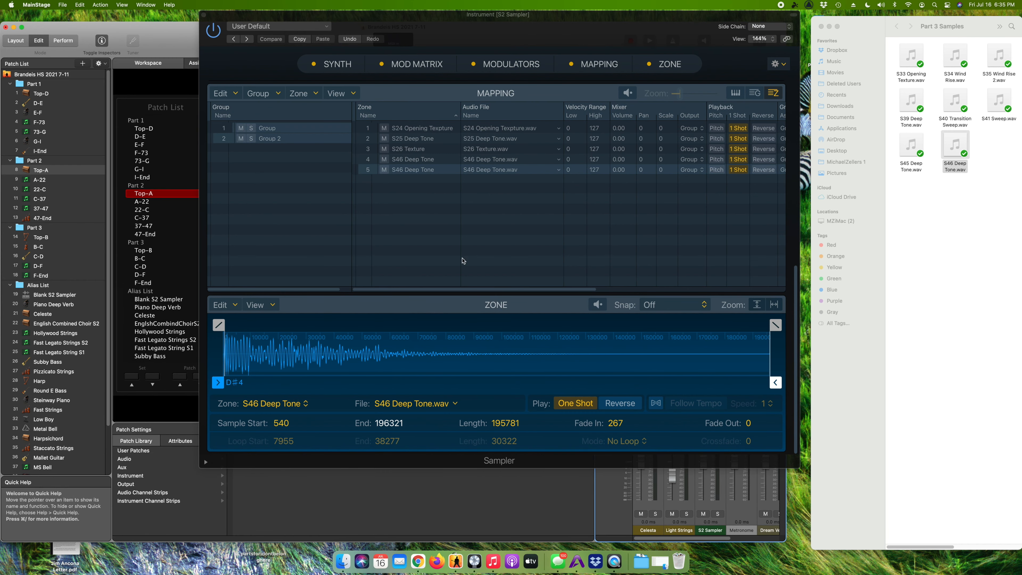
{"action": "left_click_drag", "start_coordinate": [588, 13], "coordinate": [539, 14]}
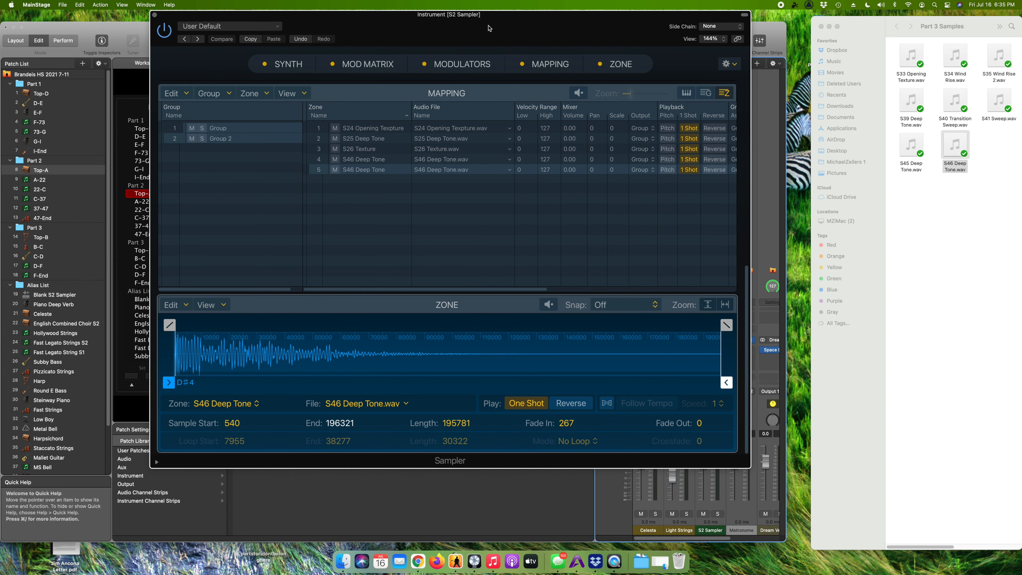
{"action": "left_click", "coordinate": [155, 15]}
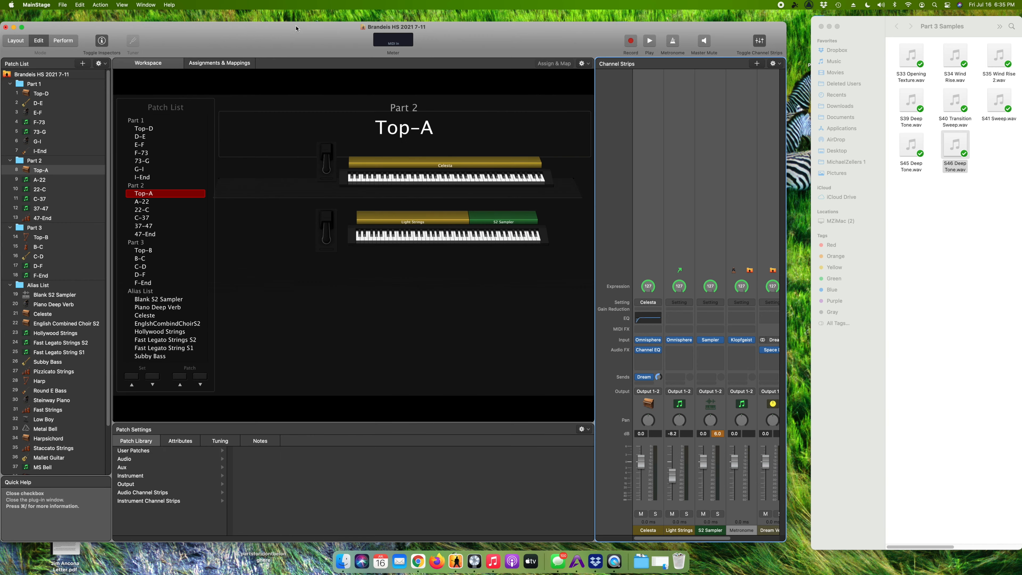
Reposition the concert window close beside the Part 3 Samples folder.
{"action": "left_click_drag", "start_coordinate": [296, 28], "coordinate": [313, 20]}
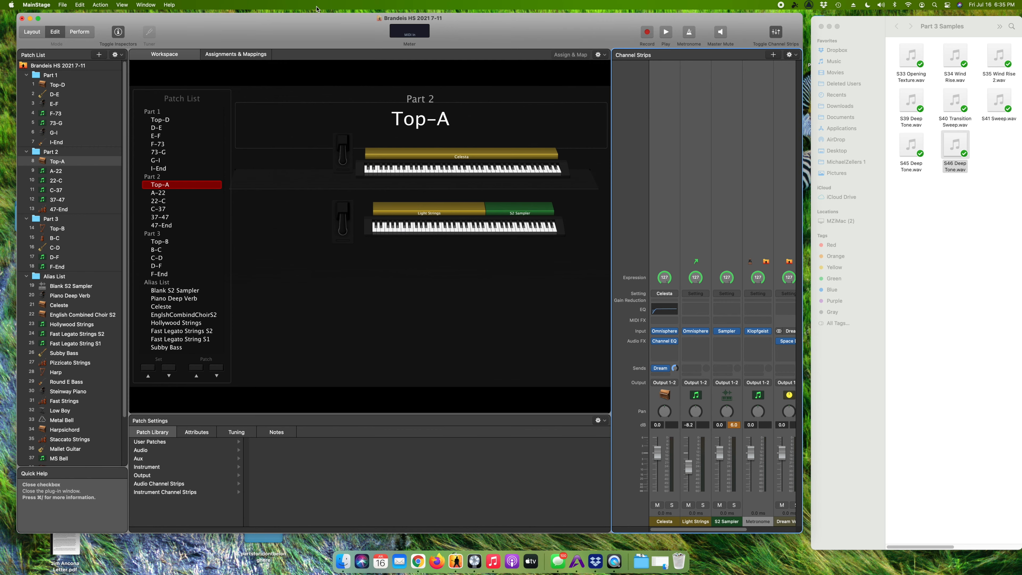
{"action": "mouse_move", "coordinate": [488, 29]}
{"action": "left_mouse_down"}
{"action": "mouse_move", "coordinate": [475, 19]}
{"action": "mouse_move", "coordinate": [490, 14]}
{"action": "left_mouse_up"}
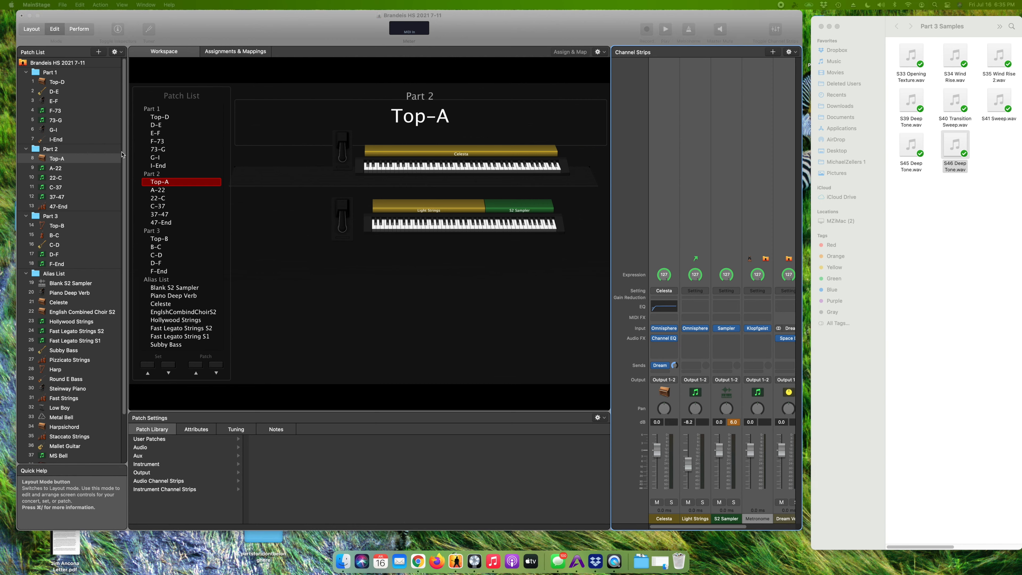
{"action": "left_click", "coordinate": [508, 23]}
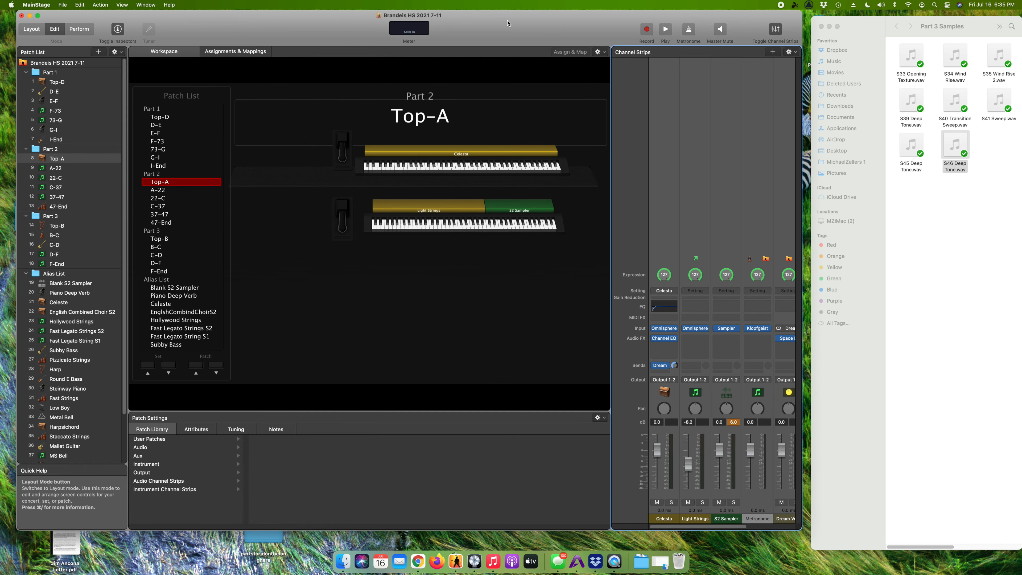